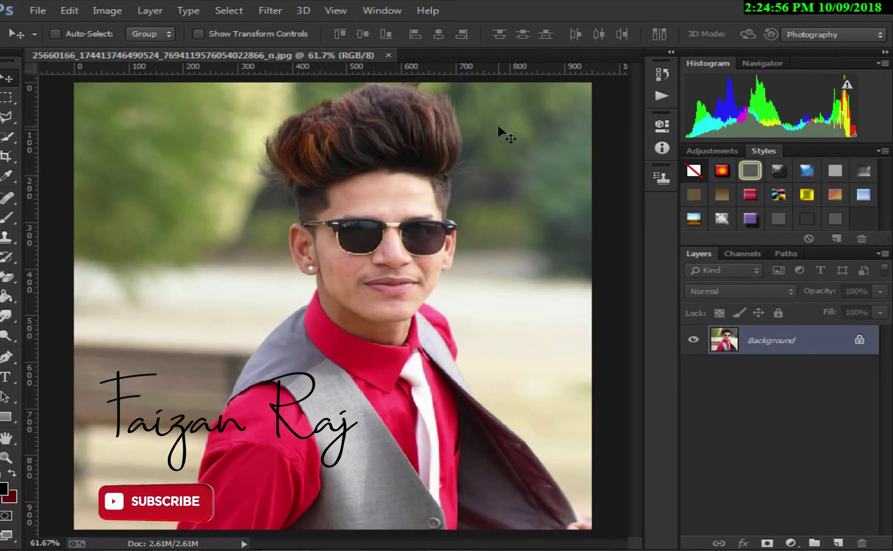
# Step: Duplicate the Background photo layer into a new Layer 1 with Ctrl+J
pyautogui.hotkey('ctrl', 'j')
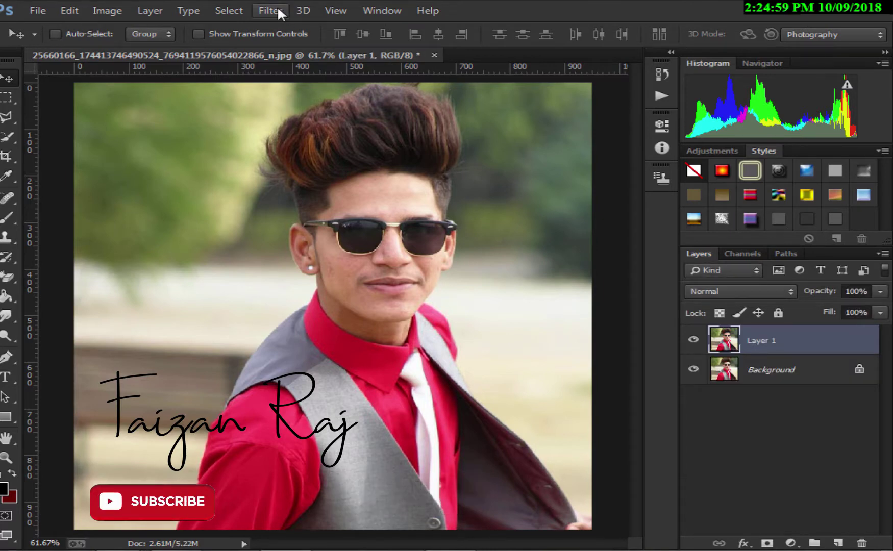
# Step: In Camera Raw, set Exposure +0.10, Contrast +18, Shadows +14, Blacks +32, Clarity +24, Temperature -2
pyautogui.click(276, 9)
pyautogui.click(315, 98)
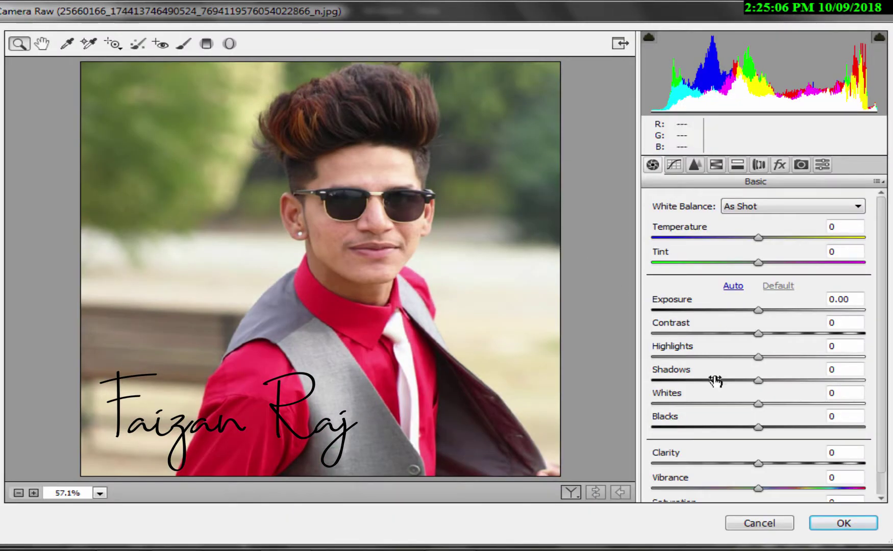
pyautogui.moveTo(758, 311)
pyautogui.mouseDown()
pyautogui.moveTo(763, 335)
pyautogui.moveTo(778, 334)
pyautogui.mouseUp()
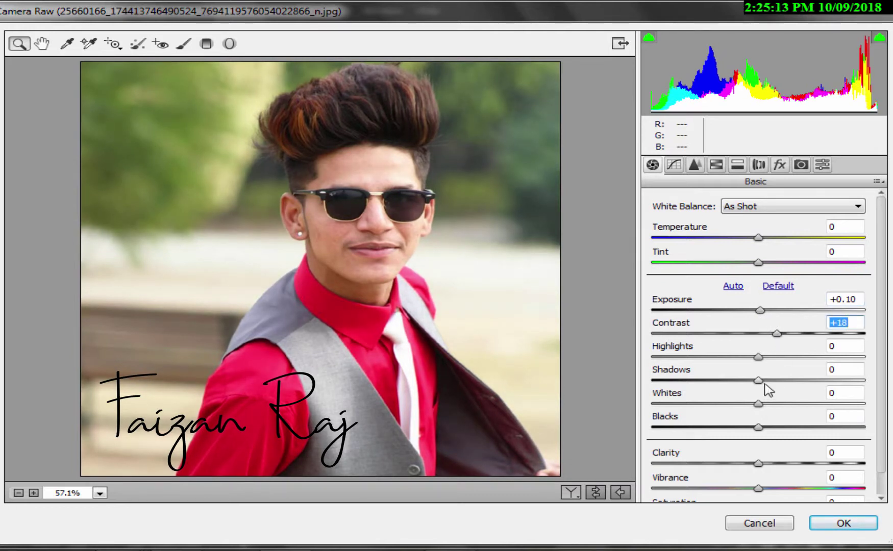
pyautogui.moveTo(763, 381)
pyautogui.mouseDown()
pyautogui.moveTo(790, 382)
pyautogui.moveTo(779, 380)
pyautogui.mouseUp()
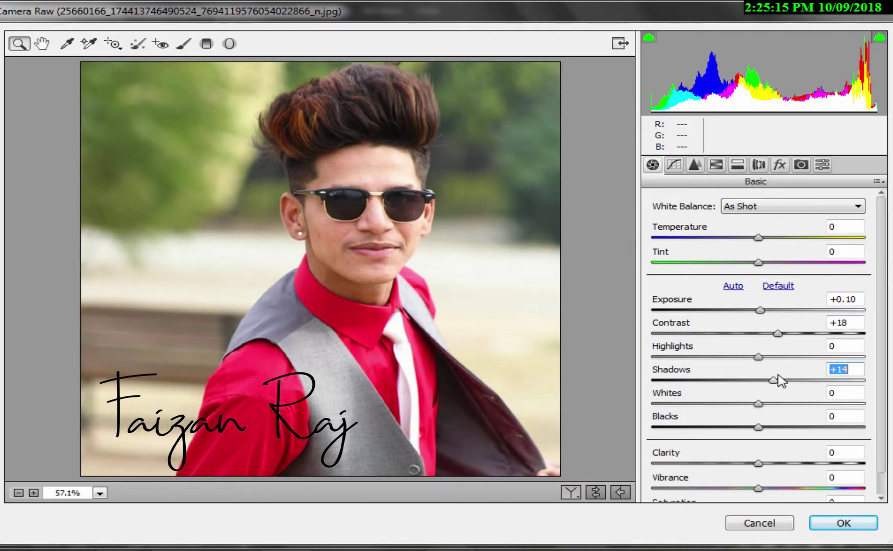
pyautogui.moveTo(759, 427); pyautogui.dragTo(792, 427)
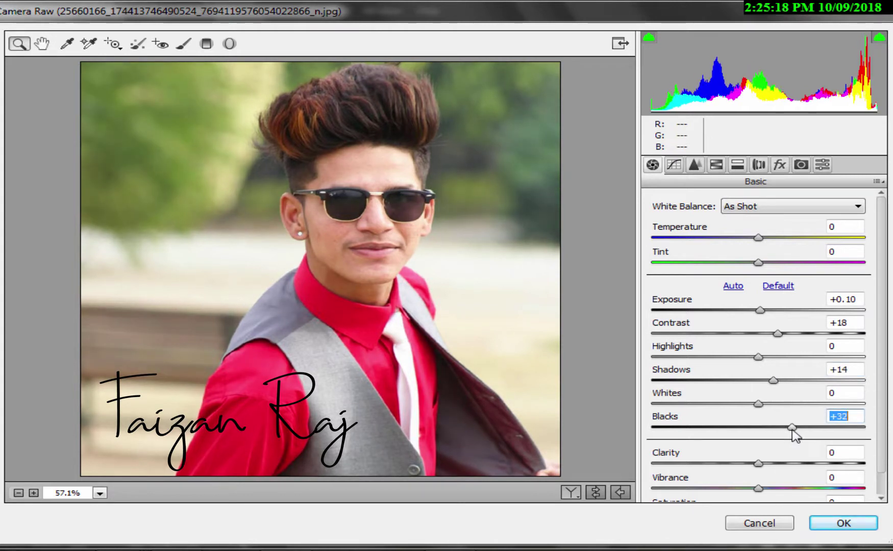
pyautogui.moveTo(772, 465)
pyautogui.mouseDown()
pyautogui.moveTo(807, 463)
pyautogui.moveTo(785, 459)
pyautogui.mouseUp()
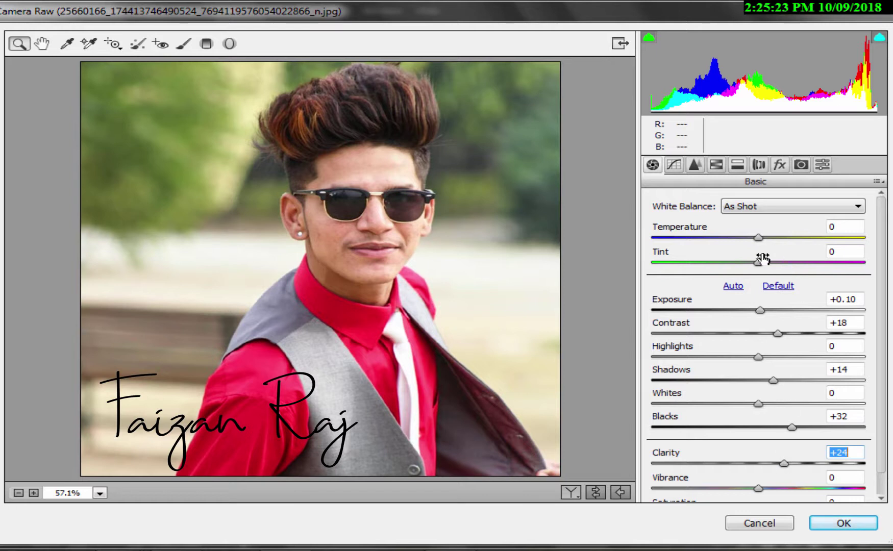
pyautogui.moveTo(758, 237); pyautogui.dragTo(756, 237)
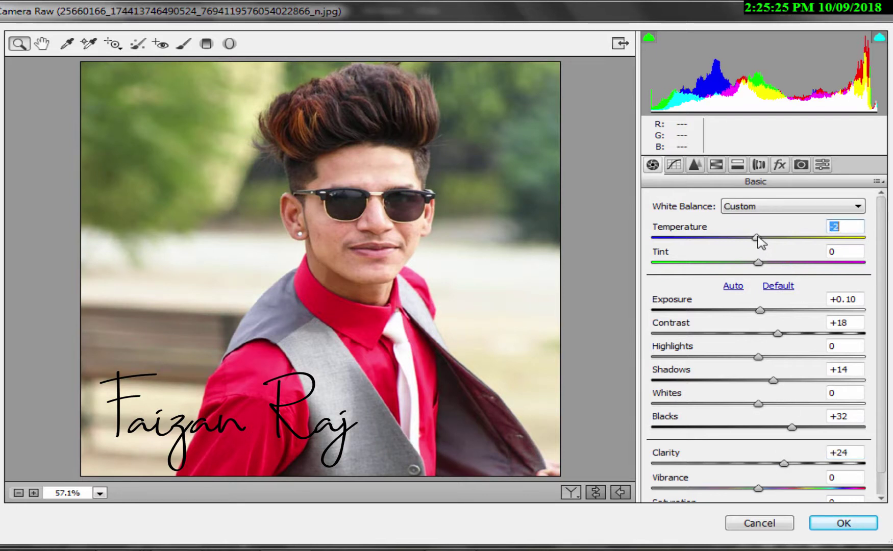
pyautogui.click(695, 164)
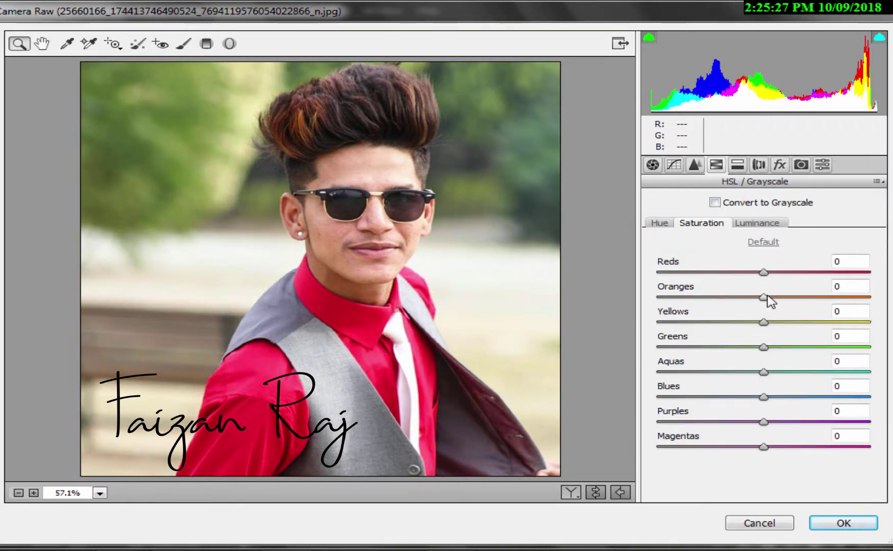
# Step: Raise HSL luminance to Reds +8, Oranges +15 and Yellows +42
pyautogui.click(764, 297)
pyautogui.click(758, 224)
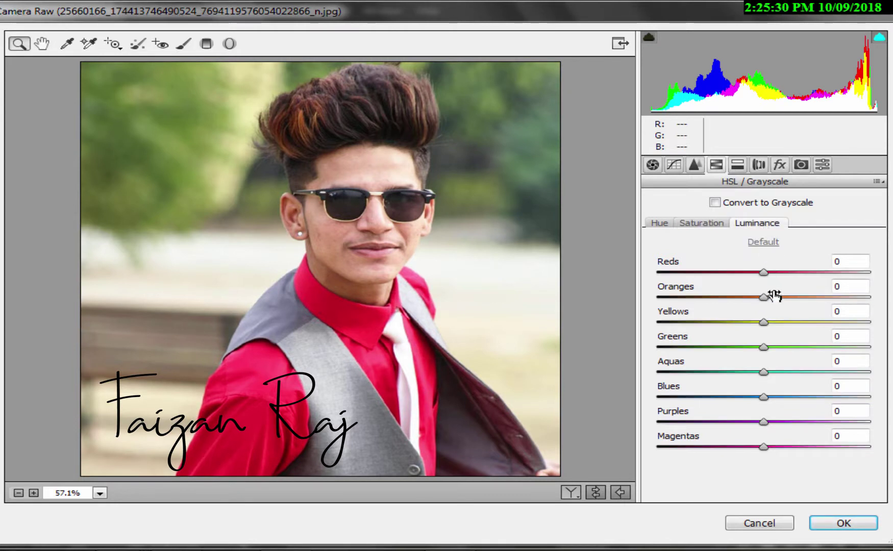
pyautogui.moveTo(774, 296)
pyautogui.mouseDown()
pyautogui.moveTo(814, 309)
pyautogui.moveTo(797, 313)
pyautogui.moveTo(857, 314)
pyautogui.moveTo(783, 309)
pyautogui.mouseUp()
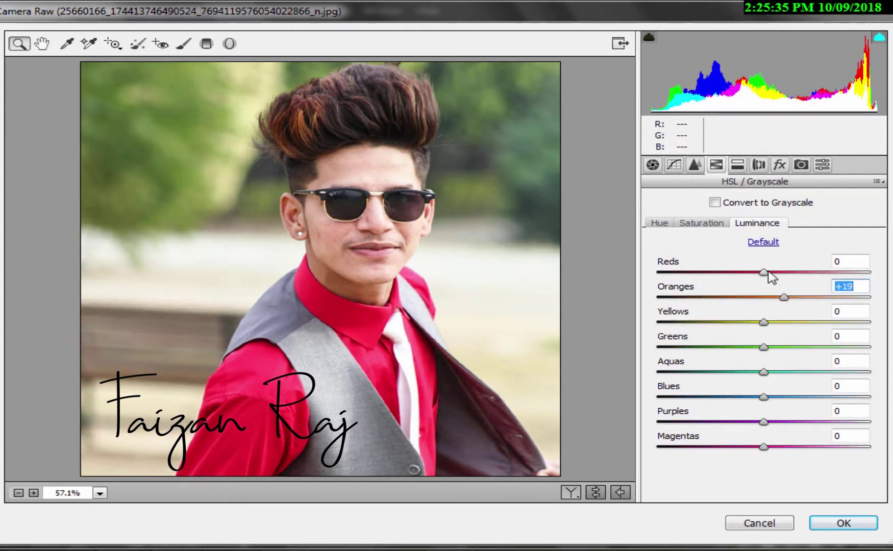
pyautogui.moveTo(769, 273); pyautogui.dragTo(773, 274)
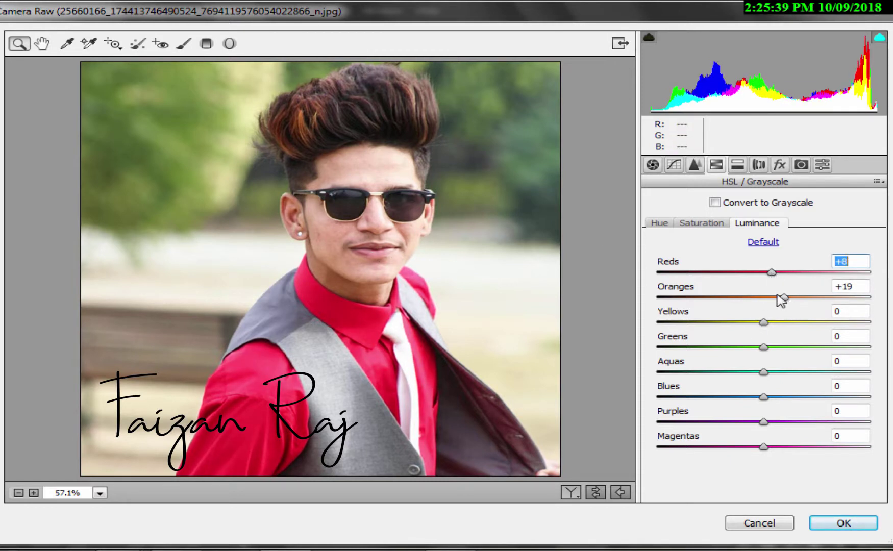
pyautogui.moveTo(778, 296); pyautogui.dragTo(798, 323)
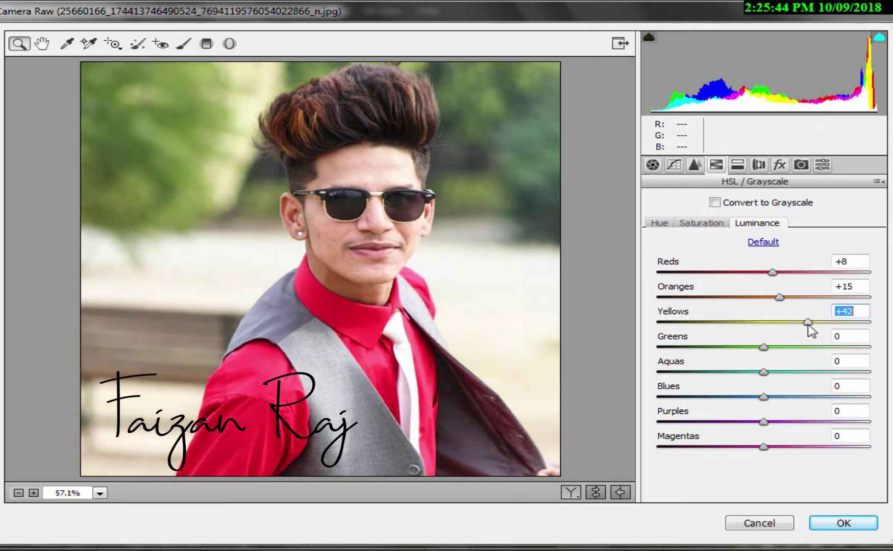
# Step: Set HSL saturation to Yellows -100 and Greens +100
pyautogui.click(701, 228)
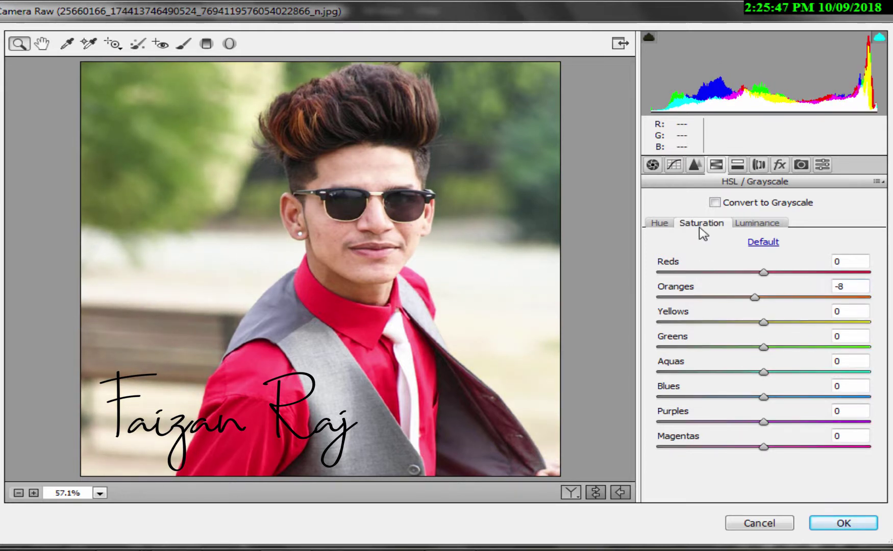
pyautogui.moveTo(765, 322); pyautogui.dragTo(645, 315)
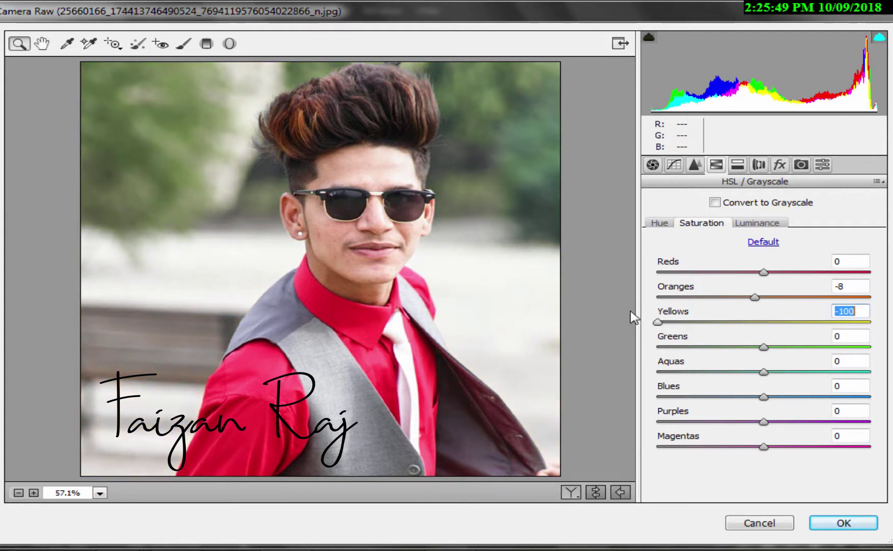
pyautogui.moveTo(764, 347); pyautogui.dragTo(873, 347)
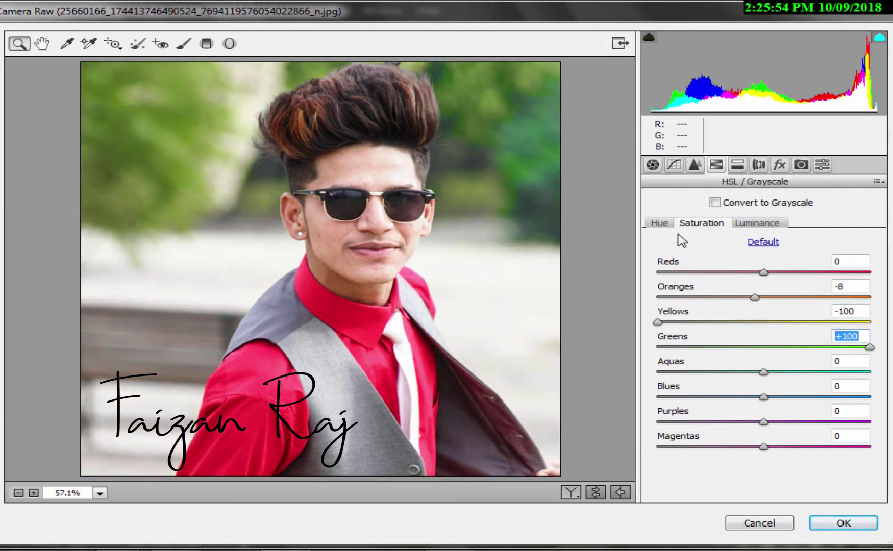
# Step: Shift HSL hues to Yellows +100, Greens +26 and Magentas -10
pyautogui.click(660, 223)
pyautogui.moveTo(758, 324); pyautogui.dragTo(878, 325)
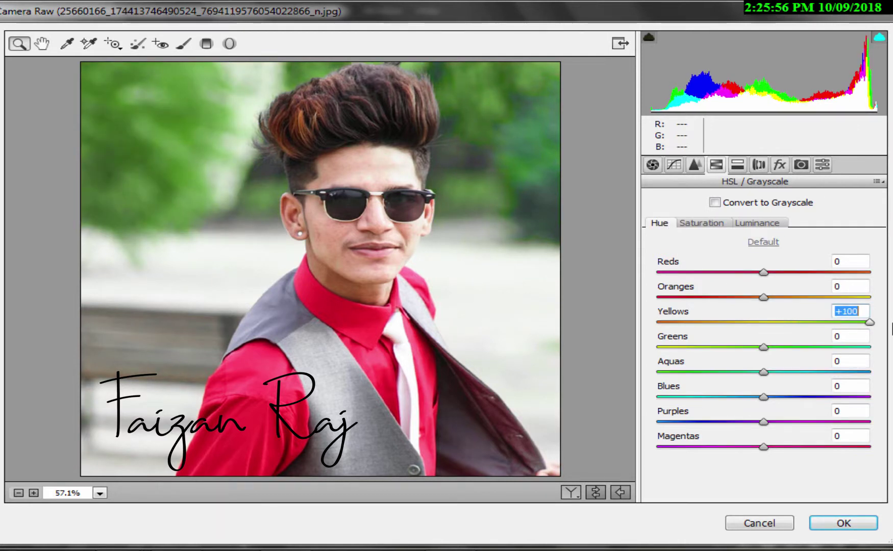
pyautogui.moveTo(764, 347)
pyautogui.mouseDown()
pyautogui.moveTo(793, 348)
pyautogui.moveTo(650, 368)
pyautogui.mouseUp()
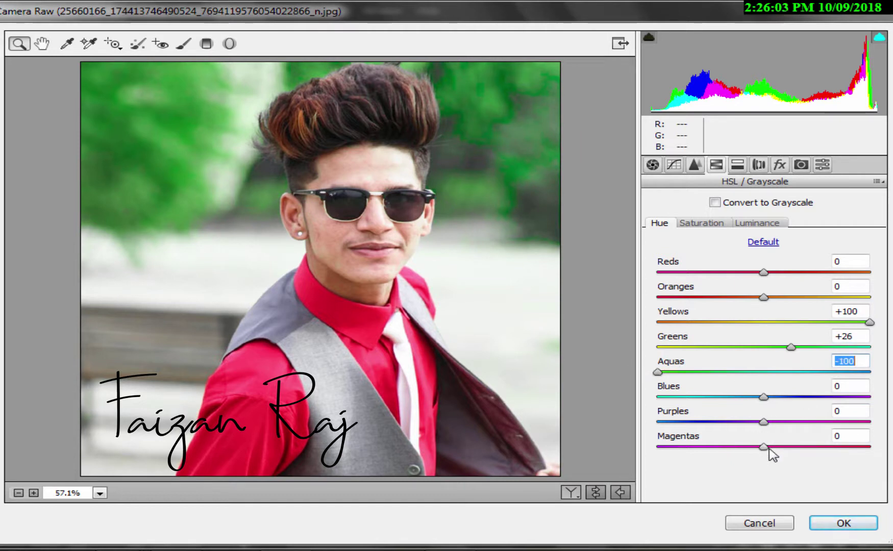
pyautogui.moveTo(770, 454); pyautogui.dragTo(760, 449)
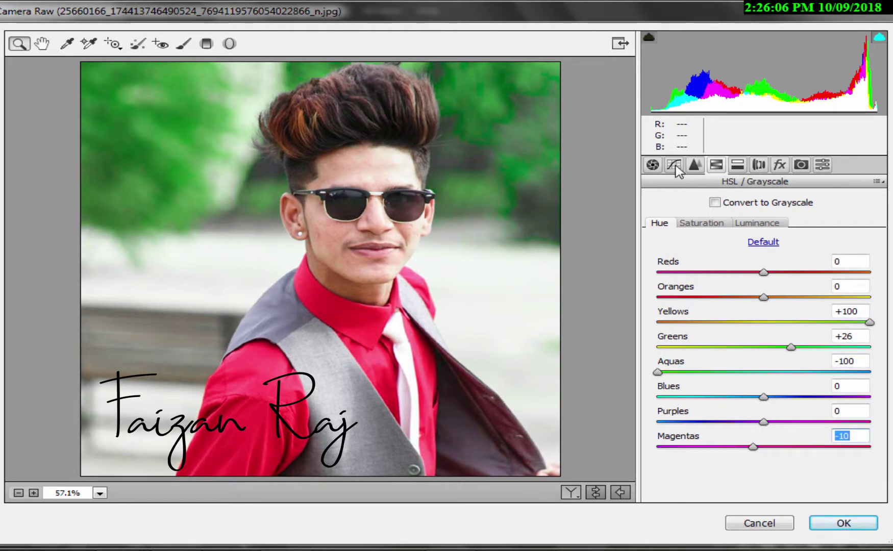
# Step: Lift Shadows to +29, raise Clarity slightly, and apply the Camera Raw grade
pyautogui.click(653, 165)
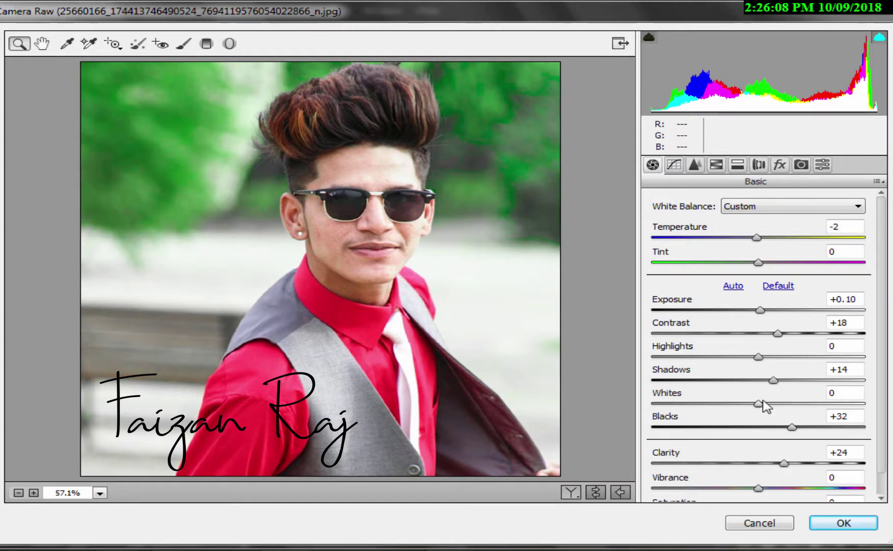
pyautogui.moveTo(778, 385); pyautogui.dragTo(795, 386)
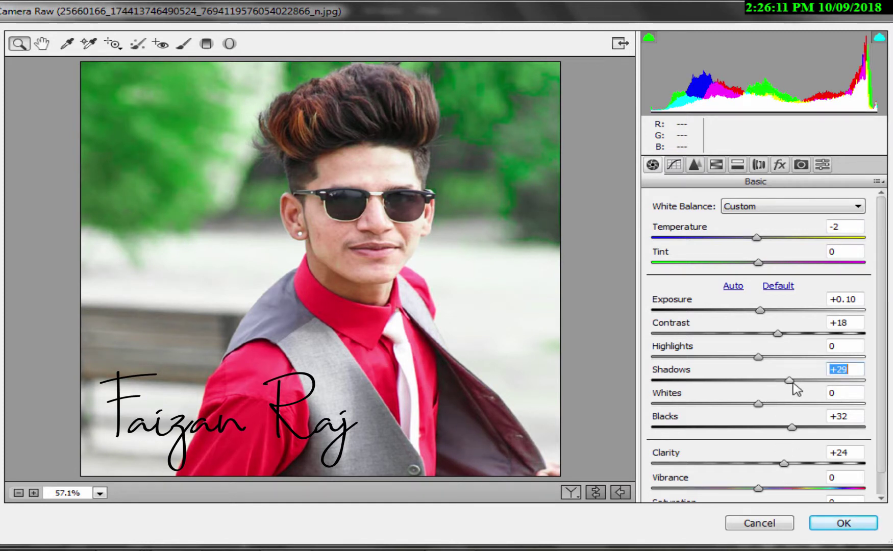
pyautogui.moveTo(798, 464); pyautogui.dragTo(791, 463)
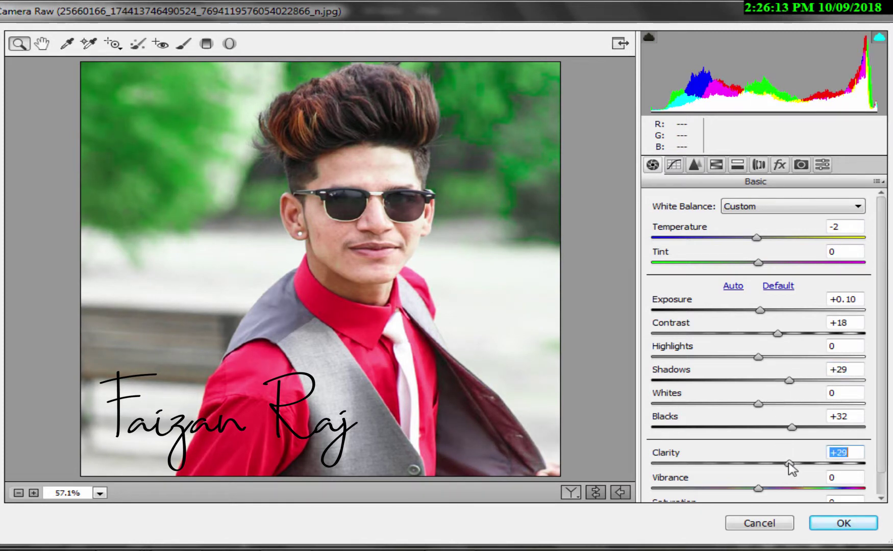
pyautogui.click(820, 525)
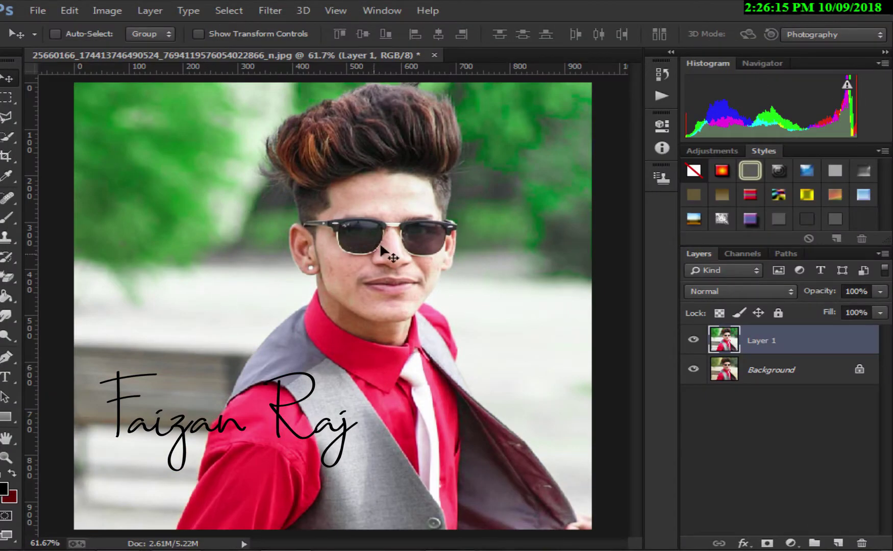
# Step: Choose the Mixer Brush at 100% Wet and Load, sized 52 px
pyautogui.scroll(3, 407, 236)
pyautogui.scroll(1, 404, 255)
pyautogui.scroll(-1, 399, 269)
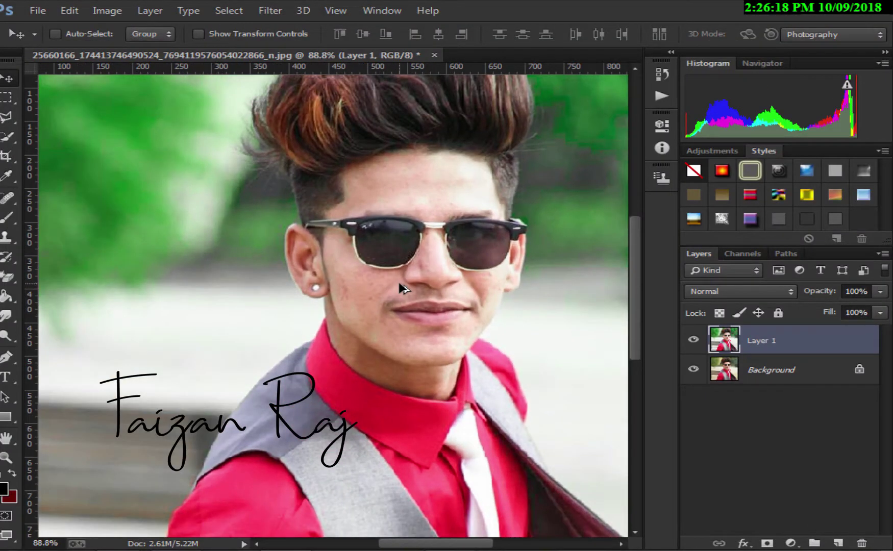
pyautogui.click(11, 217)
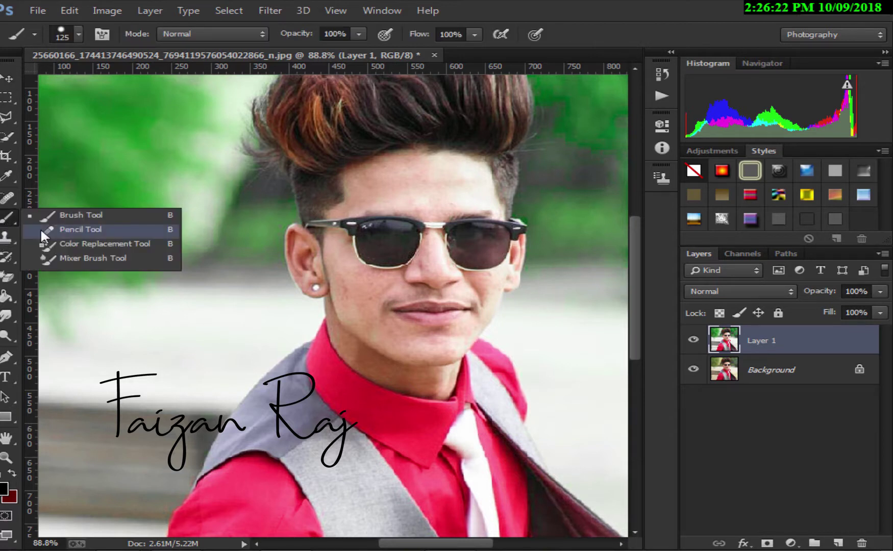
pyautogui.click(76, 257)
pyautogui.moveTo(434, 199); pyautogui.dragTo(419, 190)
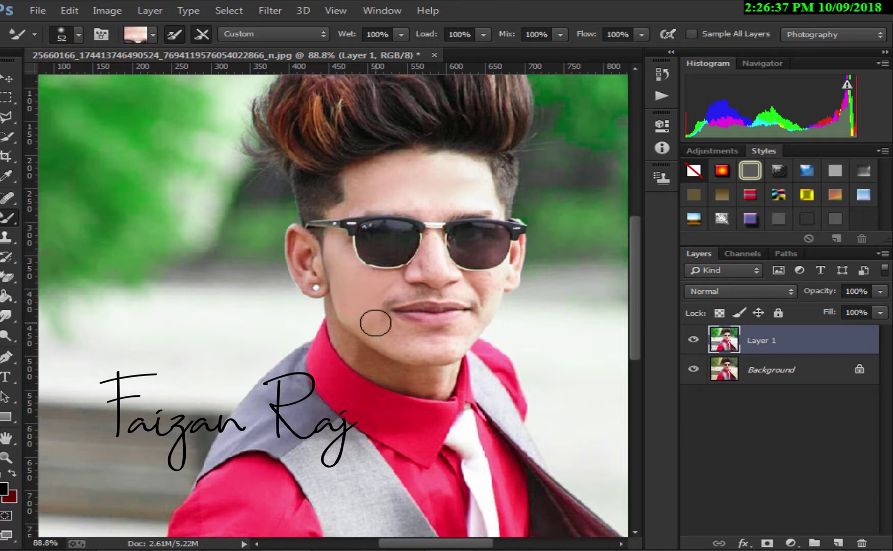
# Step: Reduce the Mixer Brush to 30 px and smooth the face and neck skin
pyautogui.scroll(2, 458, 335)
pyautogui.scroll(3, 487, 312)
pyautogui.scroll(-2, 433, 290)
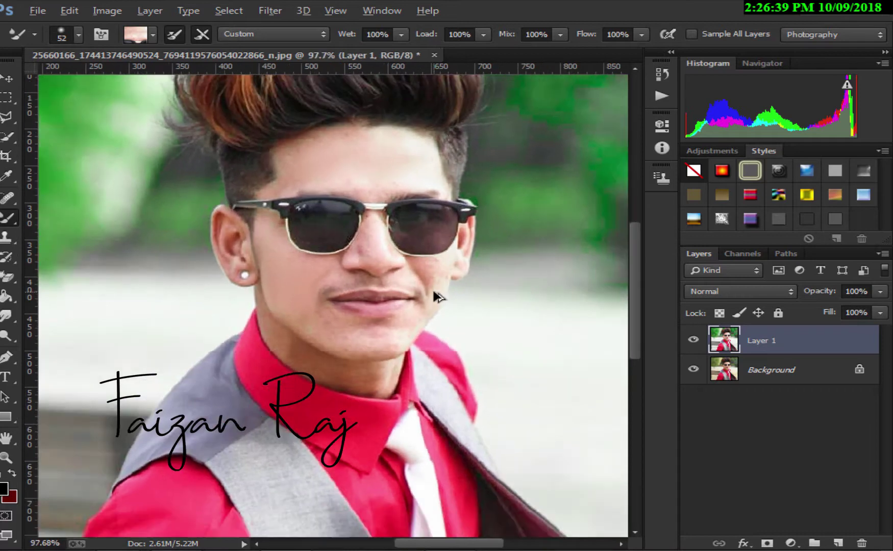
pyautogui.moveTo(433, 289); pyautogui.dragTo(435, 283)
pyautogui.scroll(-1, 337, 321)
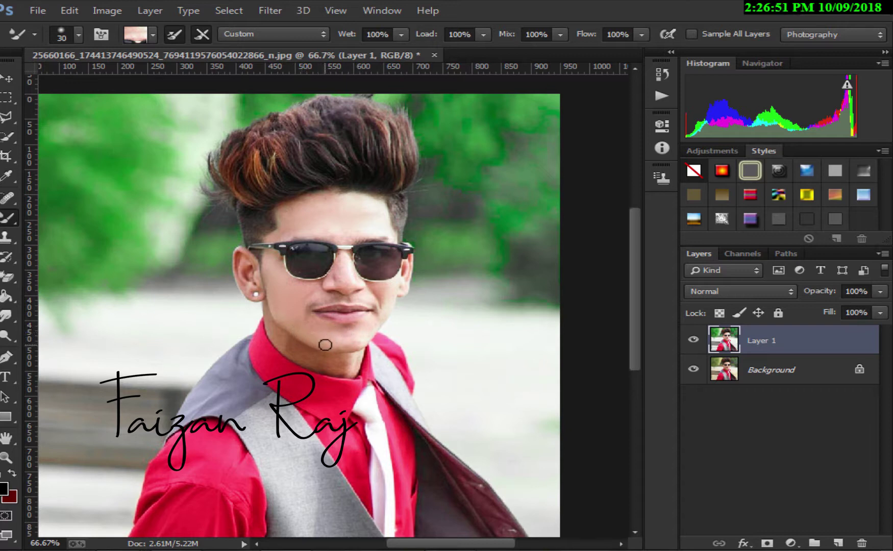
pyautogui.scroll(-1, 286, 353)
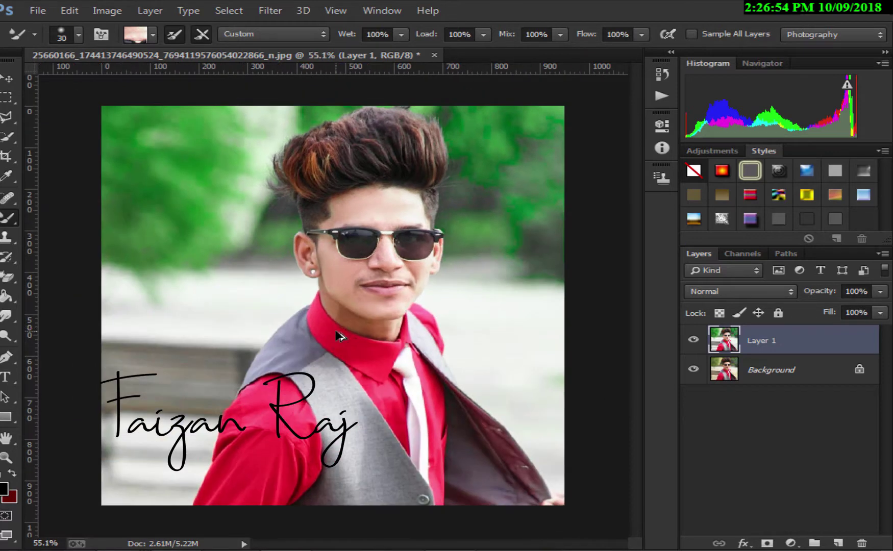
pyautogui.scroll(1, 339, 329)
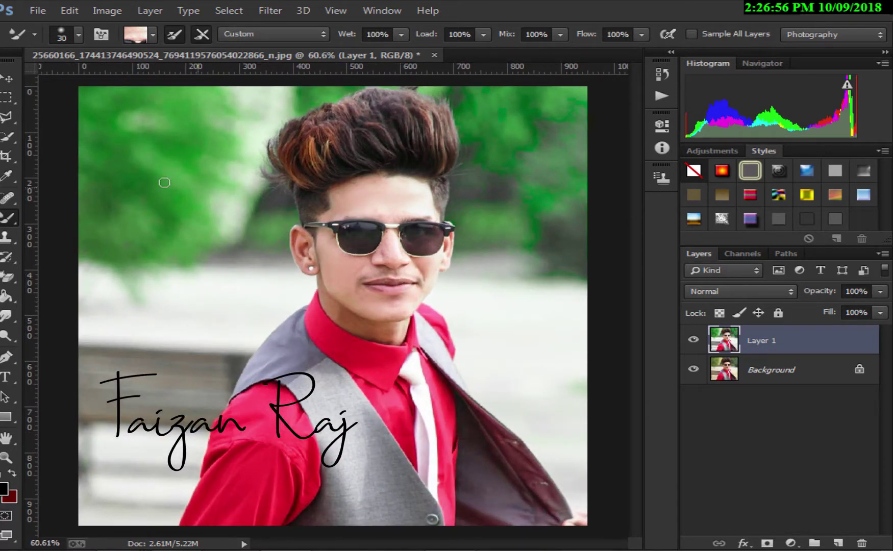
# Step: Lighten the neck skin with the Dodge tool at 50% Midtones exposure
pyautogui.click(9, 334)
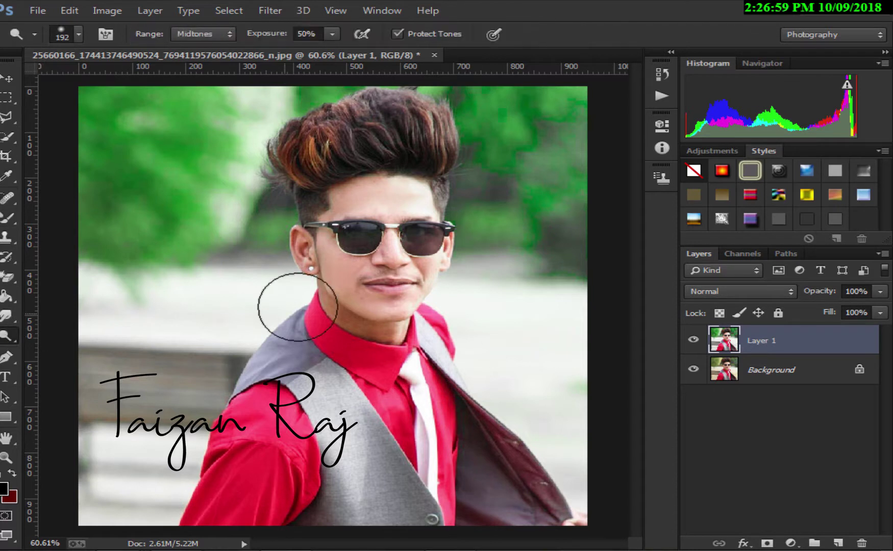
pyautogui.moveTo(394, 329)
pyautogui.mouseDown()
pyautogui.moveTo(314, 287)
pyautogui.moveTo(396, 272)
pyautogui.mouseUp()
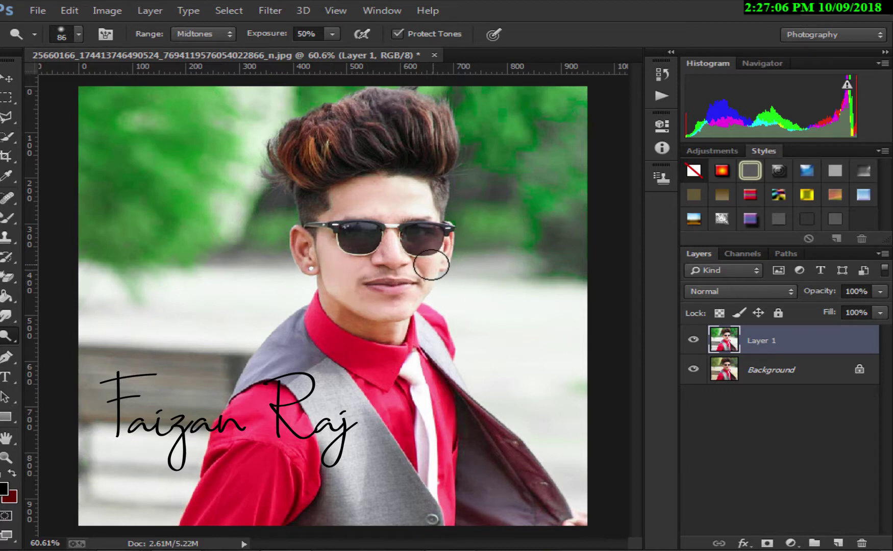
pyautogui.scroll(-1, 469, 210)
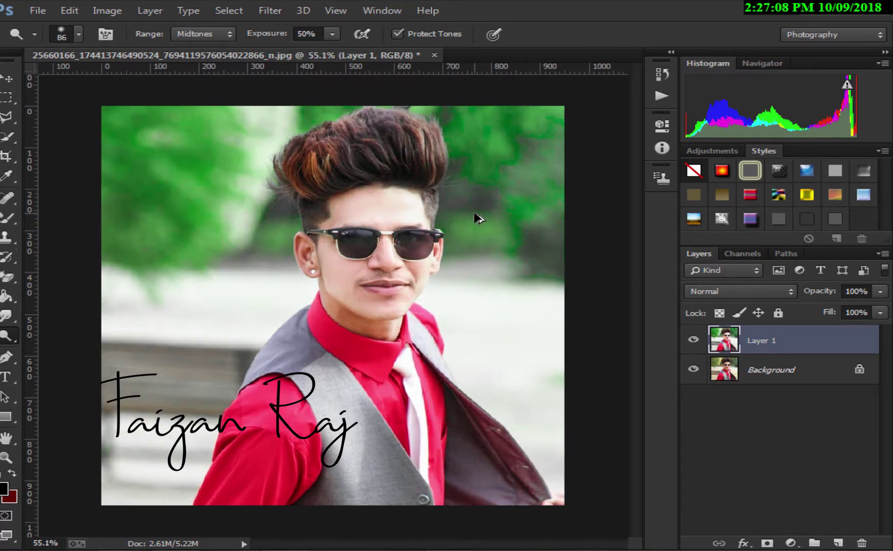
pyautogui.scroll(-1, 472, 215)
pyautogui.scroll(1, 546, 292)
# Step: Lower Layer 1 opacity to about 69% and deselect the layer
pyautogui.click(855, 308)
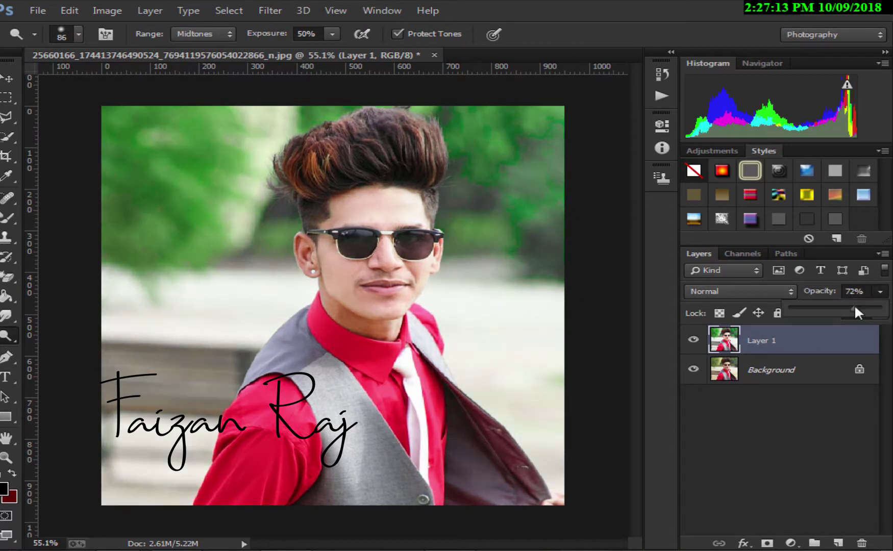
pyautogui.moveTo(853, 307); pyautogui.dragTo(847, 307)
pyautogui.click(879, 294)
pyautogui.click(826, 425)
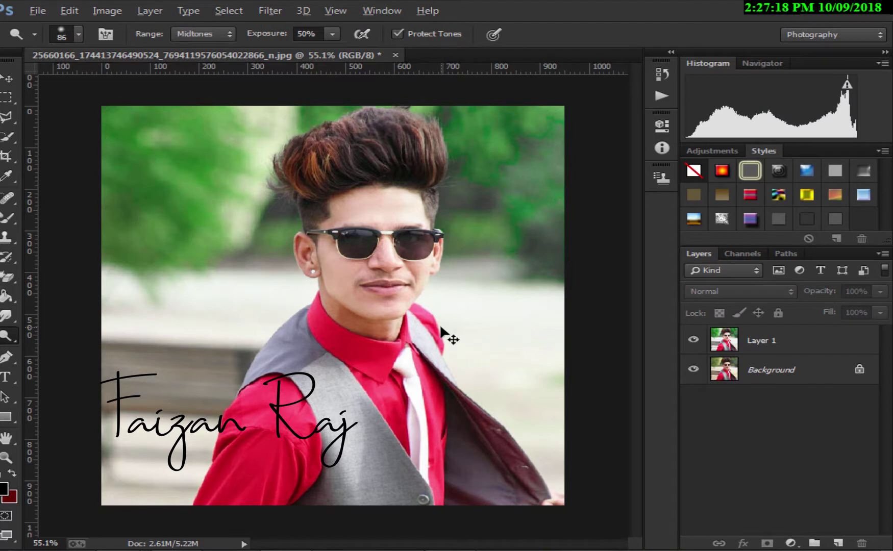
pyautogui.scroll(1, 446, 322)
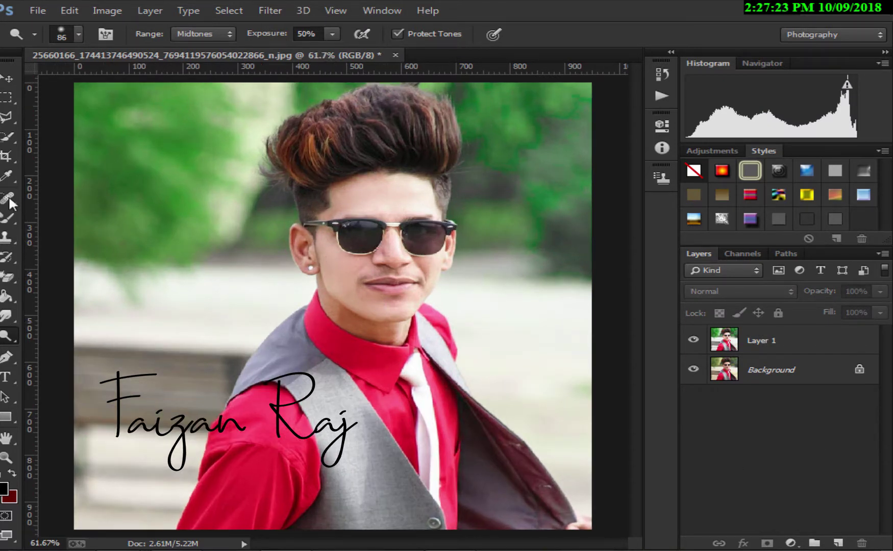
# Step: Quick-select the top of the hair on Layer 1, trimming the left side
pyautogui.click(7, 135)
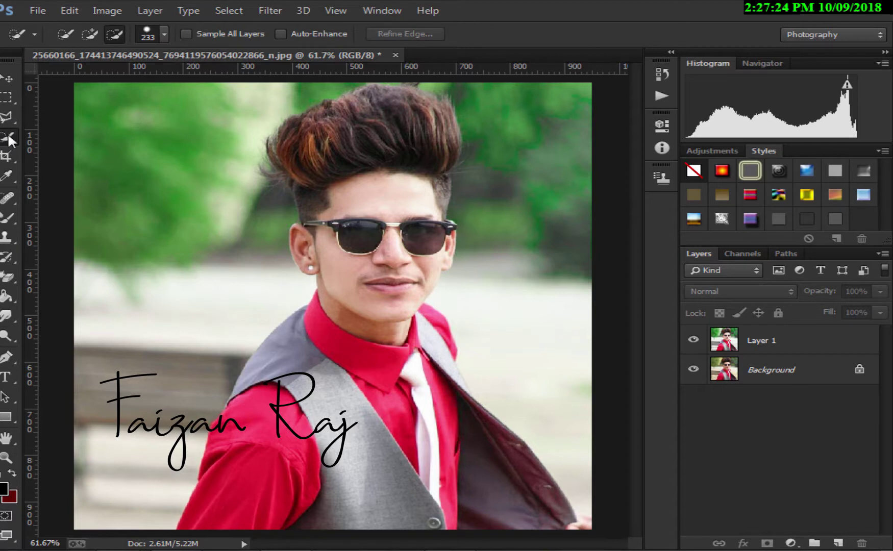
pyautogui.click(369, 122)
pyautogui.click(455, 220)
pyautogui.click(742, 343)
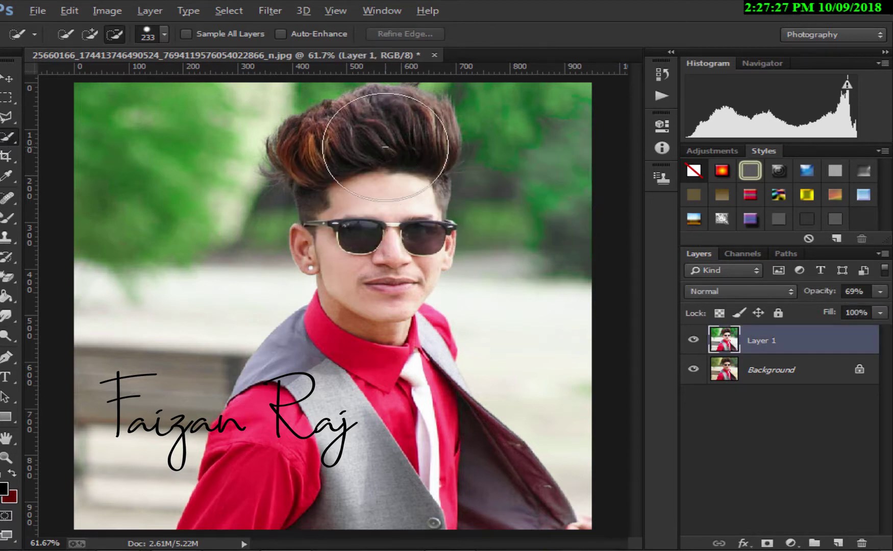
pyautogui.moveTo(353, 127)
pyautogui.mouseDown()
pyautogui.moveTo(387, 123)
pyautogui.moveTo(431, 145)
pyautogui.mouseUp()
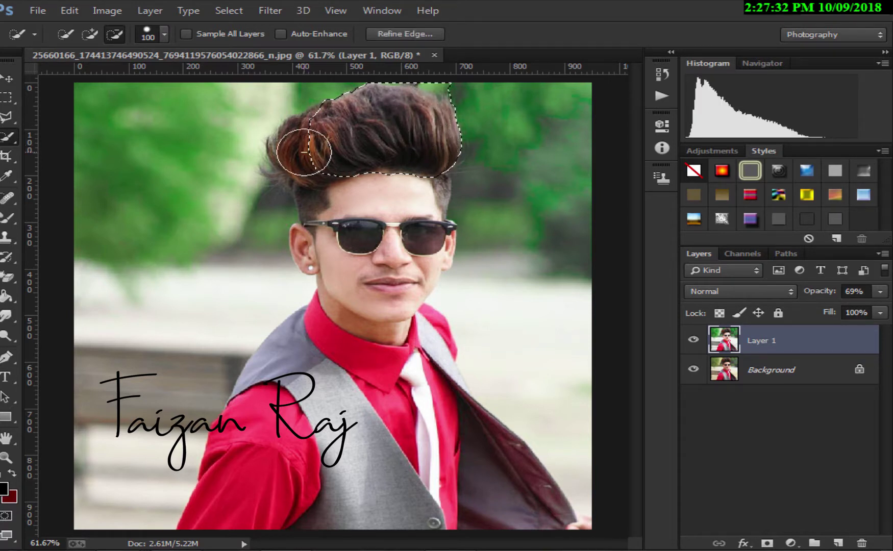
pyautogui.moveTo(299, 143); pyautogui.dragTo(308, 139)
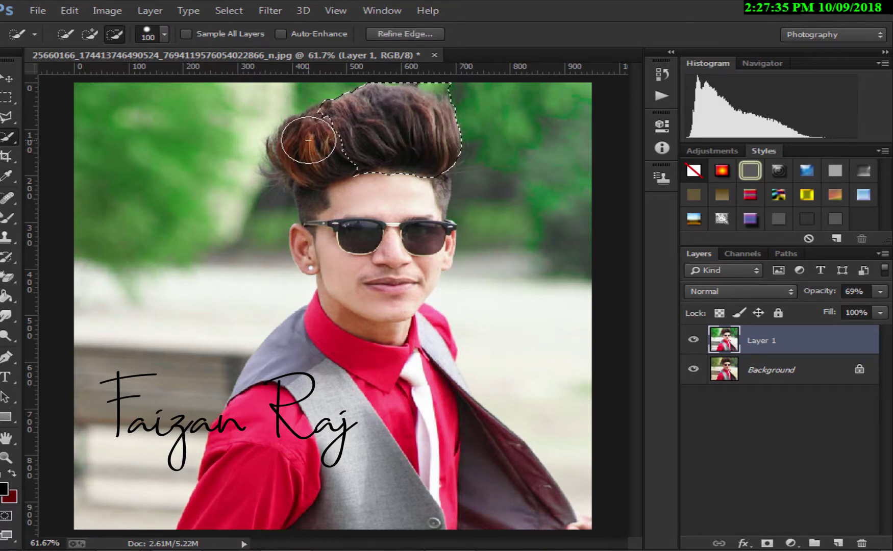
pyautogui.moveTo(308, 139); pyautogui.dragTo(373, 132)
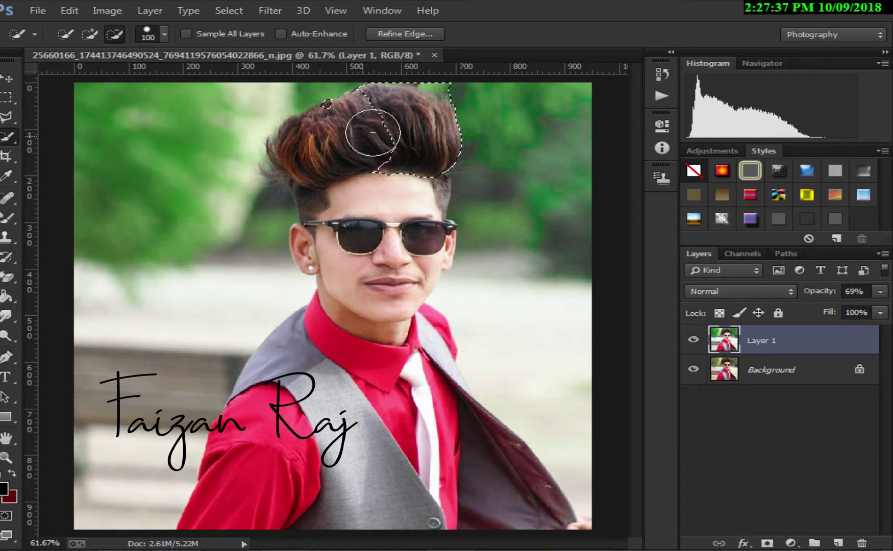
pyautogui.hotkey('ctrl', 'alt', 'z')
pyautogui.hotkey('ctrl', 'alt', 'z')
pyautogui.hotkey('ctrl', 'alt', 'z')
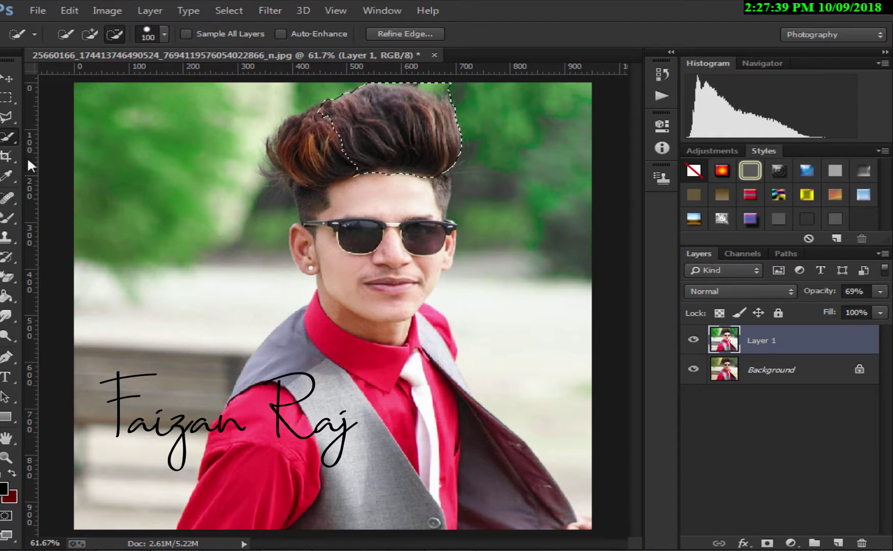
# Step: Redo the hair selection at brush size 45, including the left side, excluding the forehead
pyautogui.keyDown('alt'); pyautogui.rightClick(309, 149); pyautogui.keyUp('alt')
pyautogui.click(64, 35)
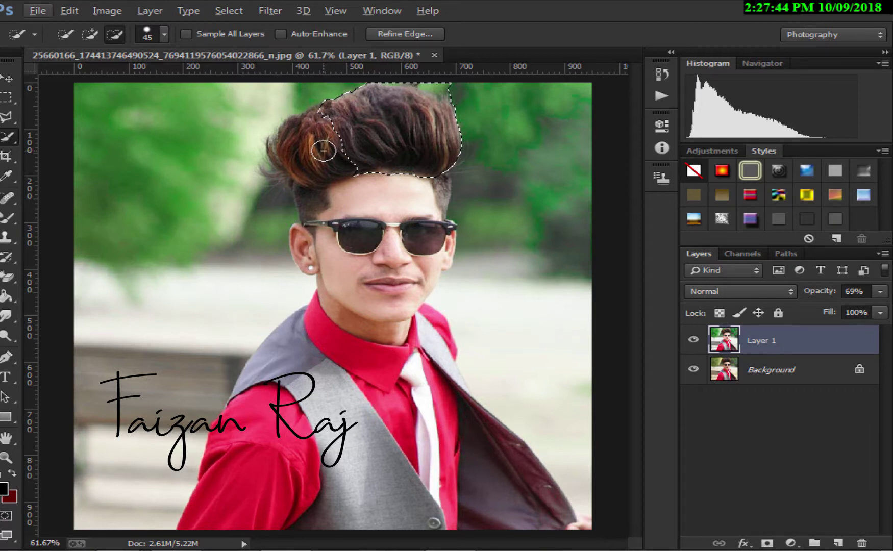
pyautogui.moveTo(319, 146)
pyautogui.mouseDown()
pyautogui.moveTo(292, 150)
pyautogui.moveTo(418, 124)
pyautogui.moveTo(452, 153)
pyautogui.mouseUp()
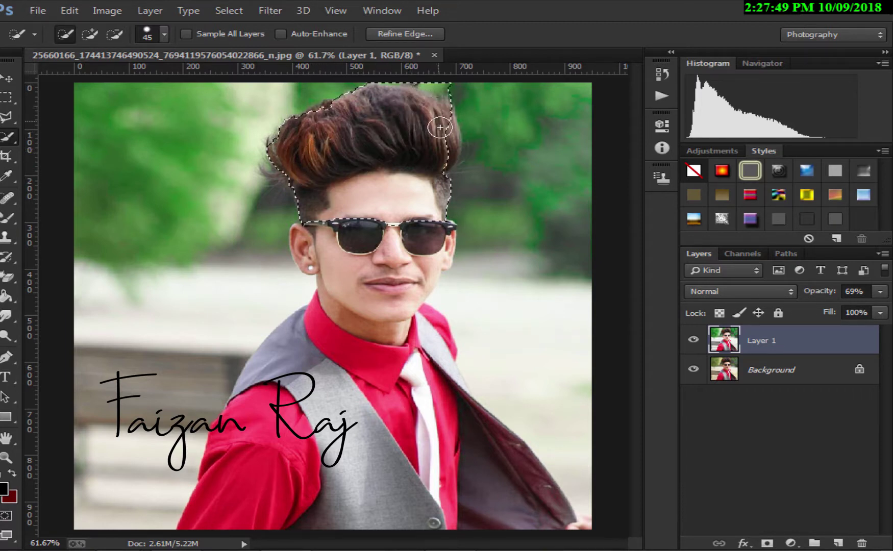
pyautogui.moveTo(438, 196); pyautogui.dragTo(384, 194)
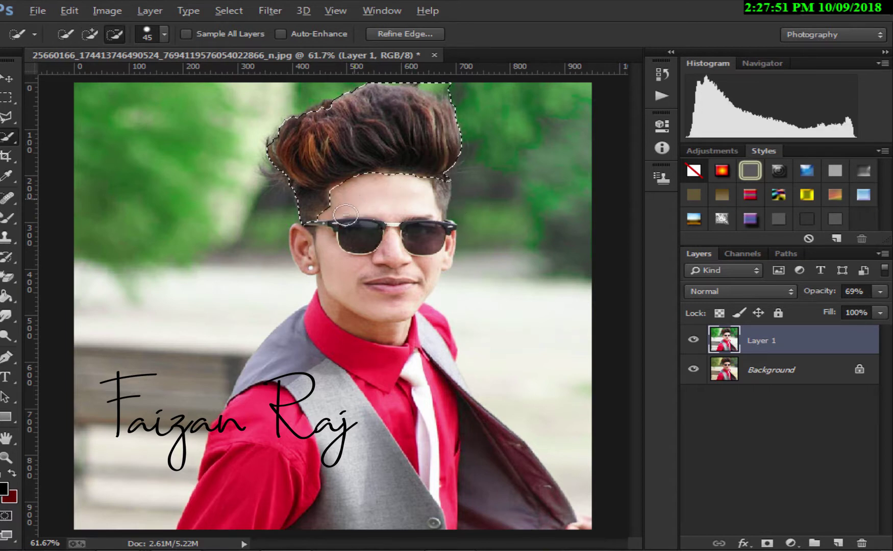
pyautogui.press('alt')
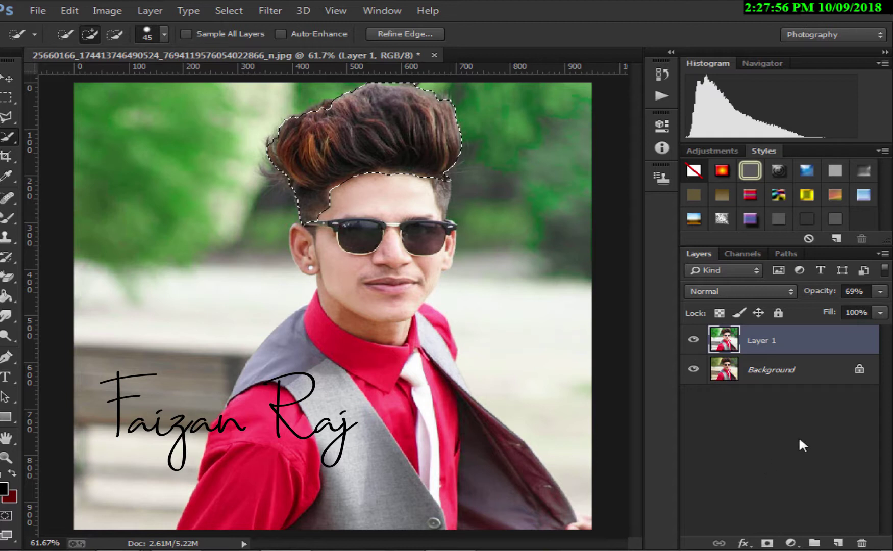
# Step: Copy the selected hair onto Layer 2, then spot-heal stray hair beside the head on Layer 1
pyautogui.hotkey('ctrl', 'j')
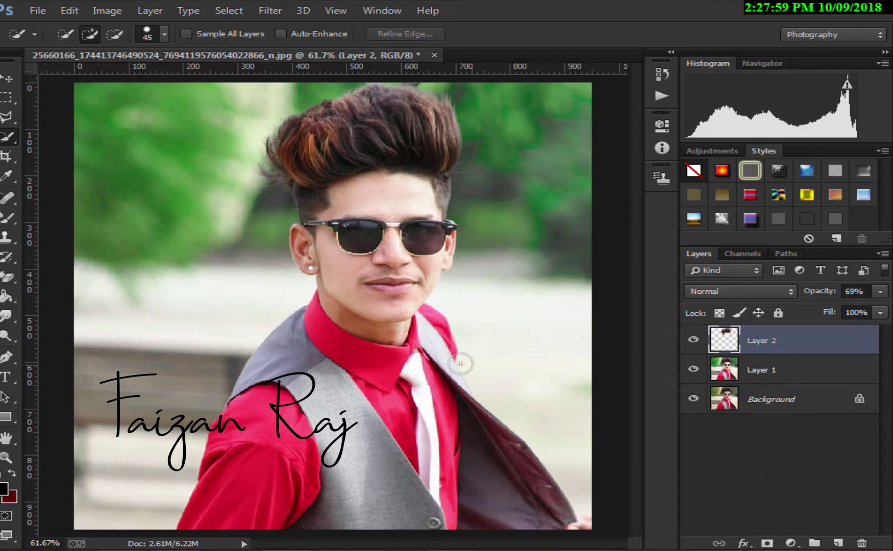
pyautogui.click(7, 198)
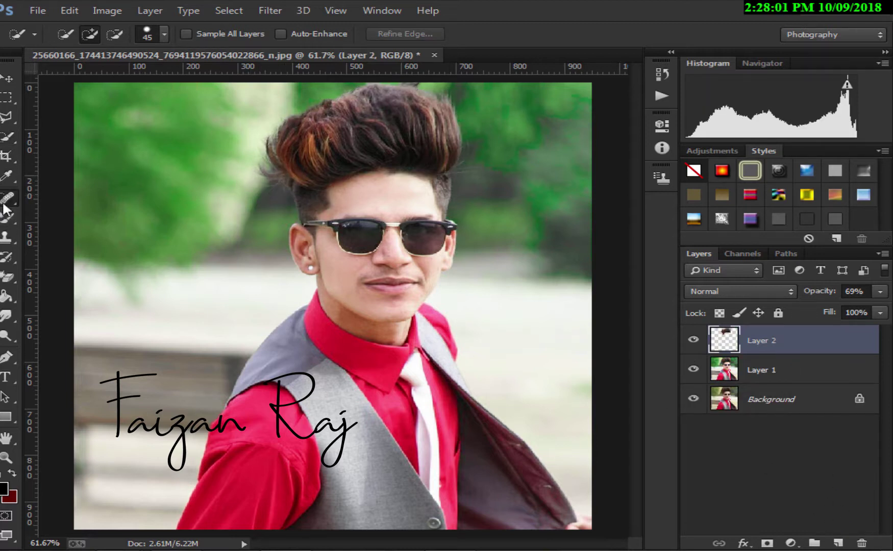
pyautogui.moveTo(276, 198); pyautogui.dragTo(292, 194)
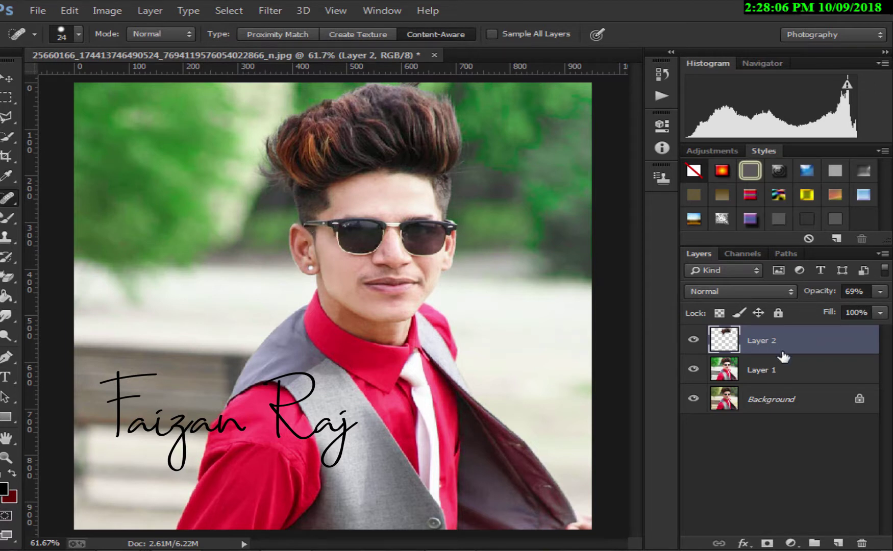
pyautogui.click(763, 374)
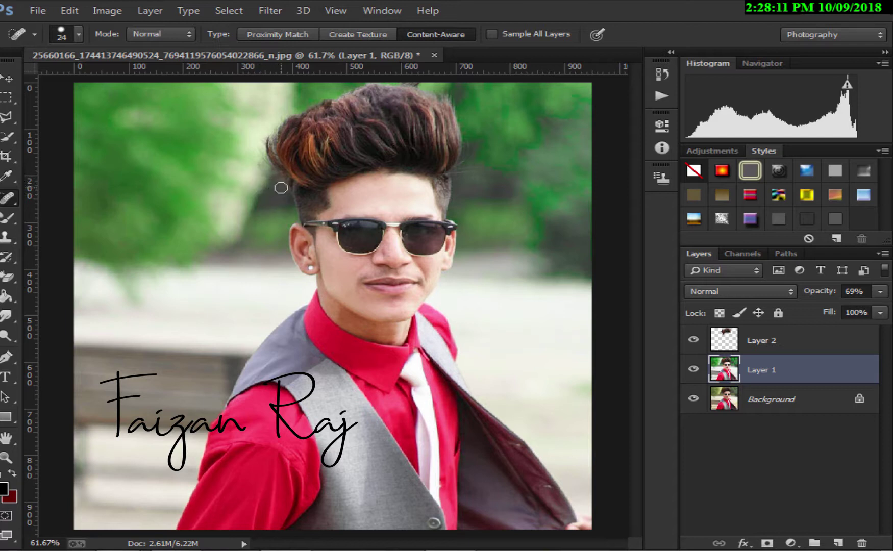
pyautogui.moveTo(275, 193)
pyautogui.mouseDown()
pyautogui.moveTo(279, 205)
pyautogui.moveTo(261, 193)
pyautogui.mouseUp()
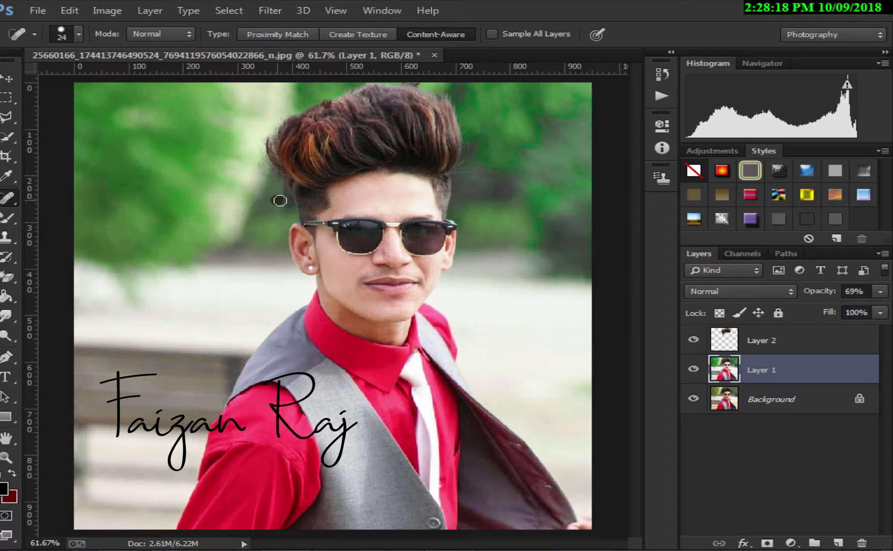
pyautogui.moveTo(286, 200); pyautogui.dragTo(288, 190)
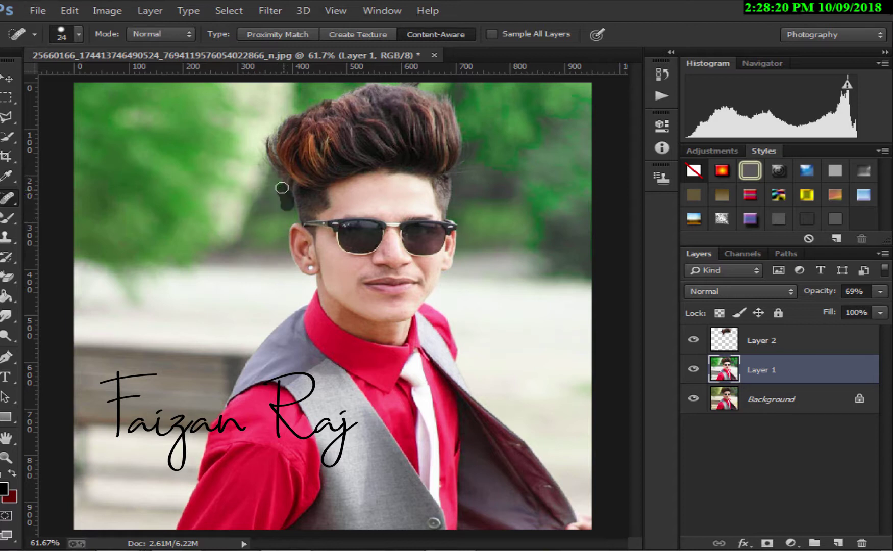
pyautogui.scroll(-3, 273, 231)
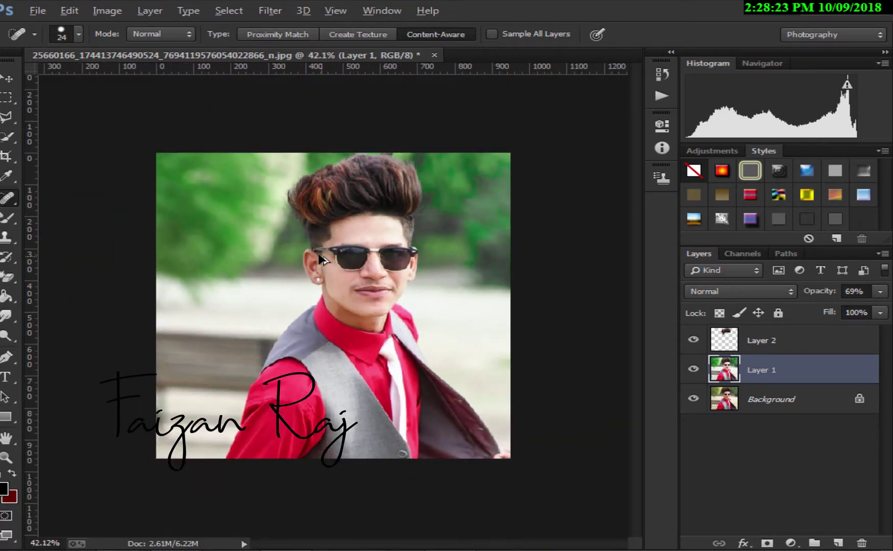
pyautogui.scroll(3, 399, 260)
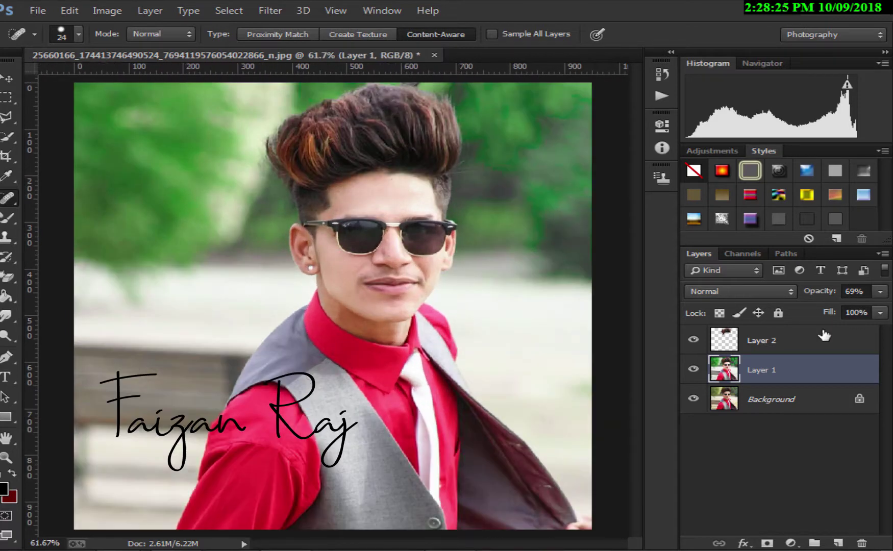
pyautogui.click(868, 340)
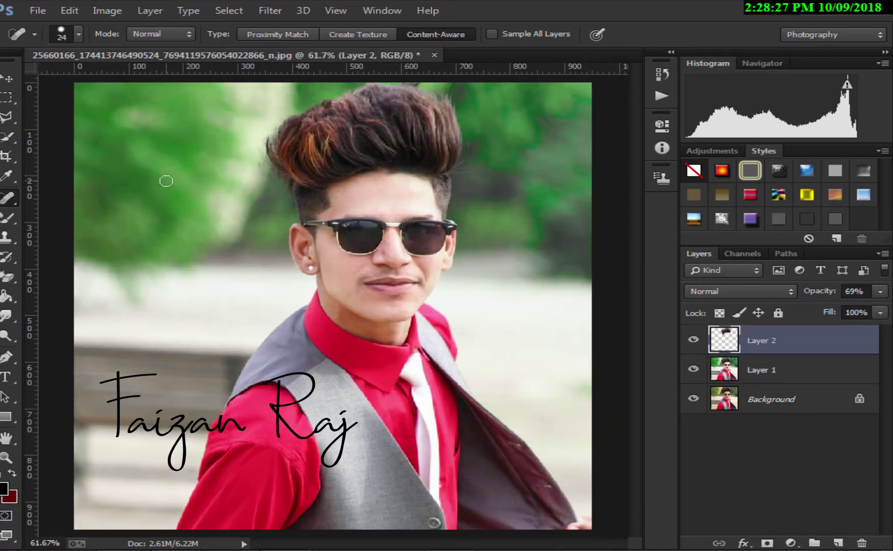
# Step: Hide Layer 1 and Background, and set the hair layer to 100% opacity
pyautogui.click(693, 370)
pyautogui.click(693, 398)
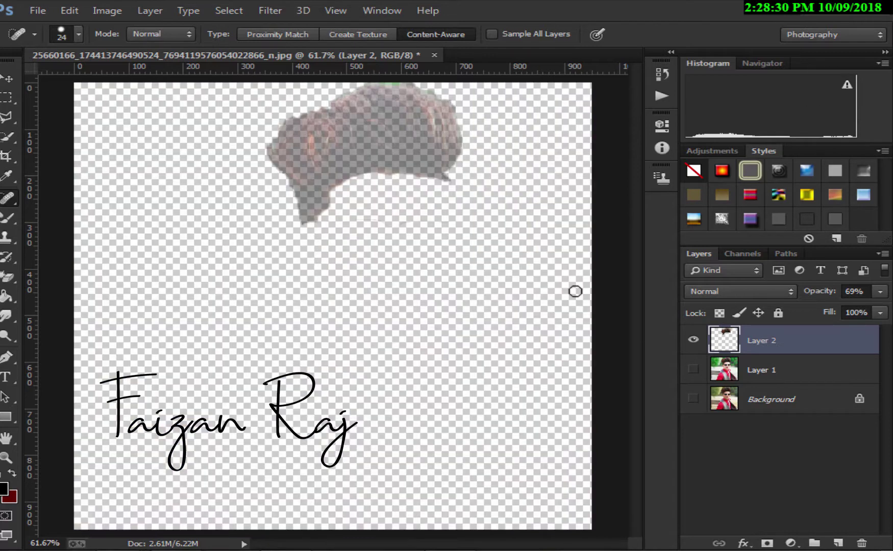
pyautogui.click(880, 291)
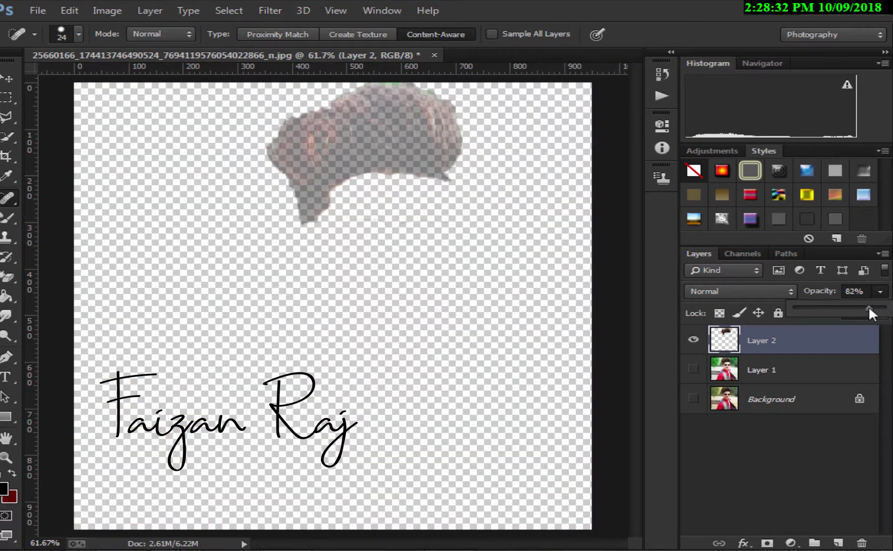
pyautogui.moveTo(869, 309); pyautogui.dragTo(886, 309)
pyautogui.scroll(3, 460, 133)
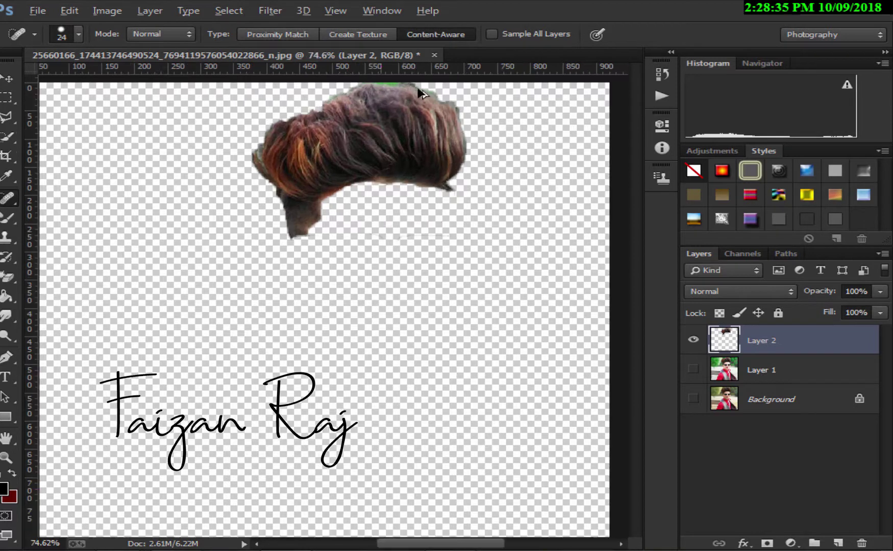
pyautogui.scroll(2, 385, 159)
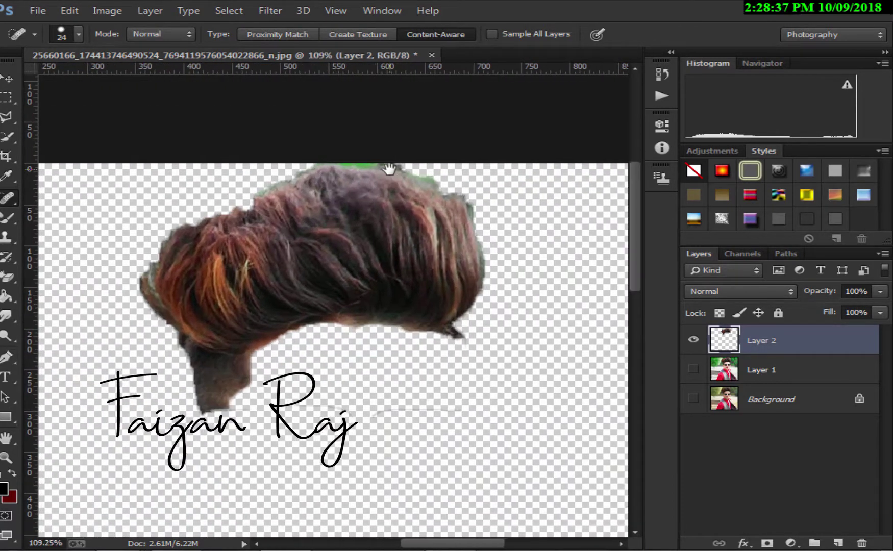
# Step: Erase the green fringe along the top edge of the hair with a smaller Eraser
pyautogui.click(6, 279)
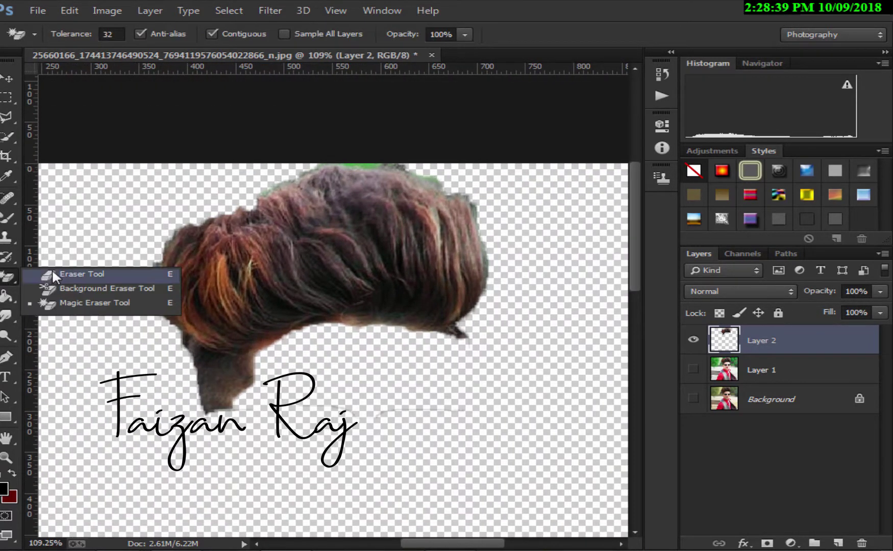
pyautogui.click(51, 263)
pyautogui.moveTo(318, 223); pyautogui.dragTo(270, 210)
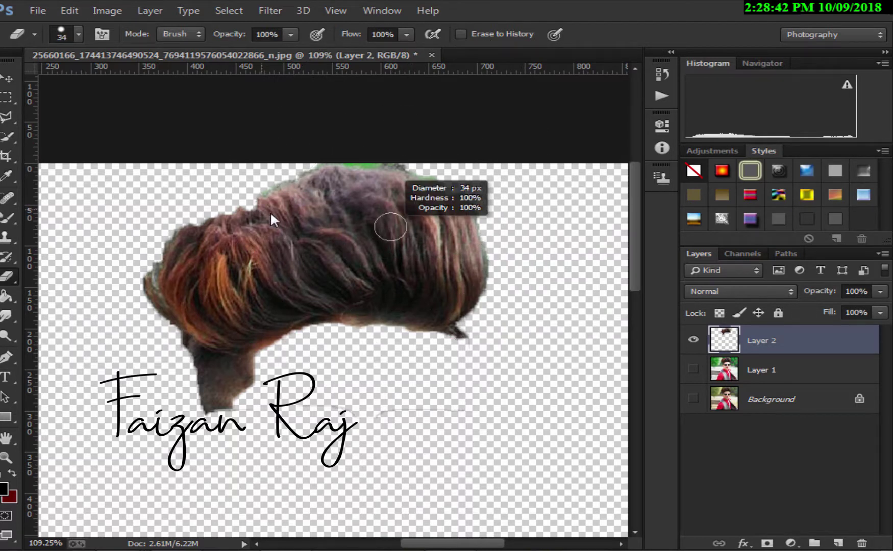
pyautogui.moveTo(403, 162); pyautogui.dragTo(317, 159)
pyautogui.hotkey('ctrl', 'z')
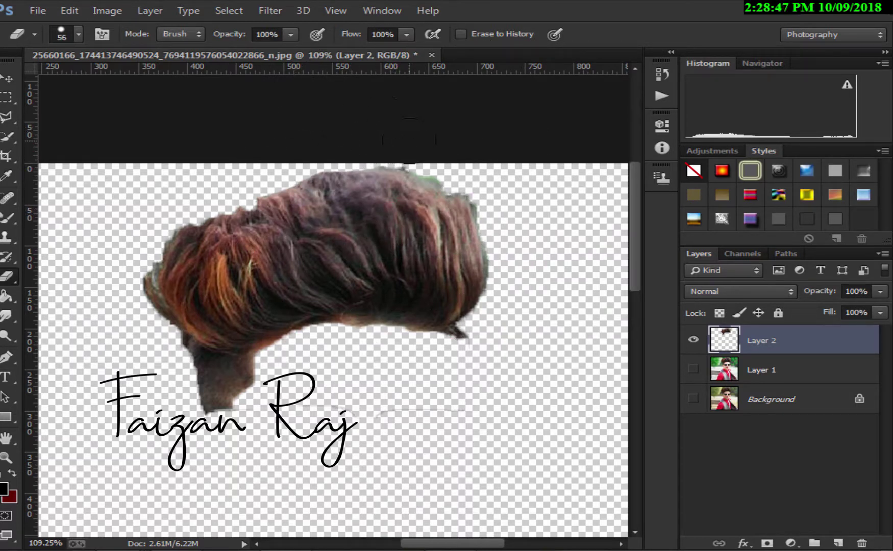
pyautogui.moveTo(409, 150); pyautogui.dragTo(442, 164)
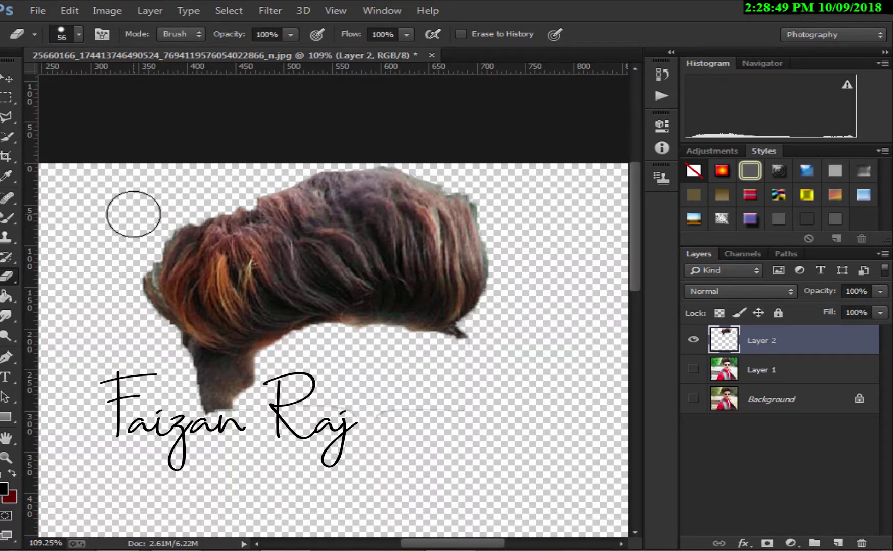
# Step: Select the Smudge Tool with the 111 px scatter brush at 73% strength
pyautogui.click(6, 316)
pyautogui.click(67, 341)
pyautogui.rightClick(183, 238)
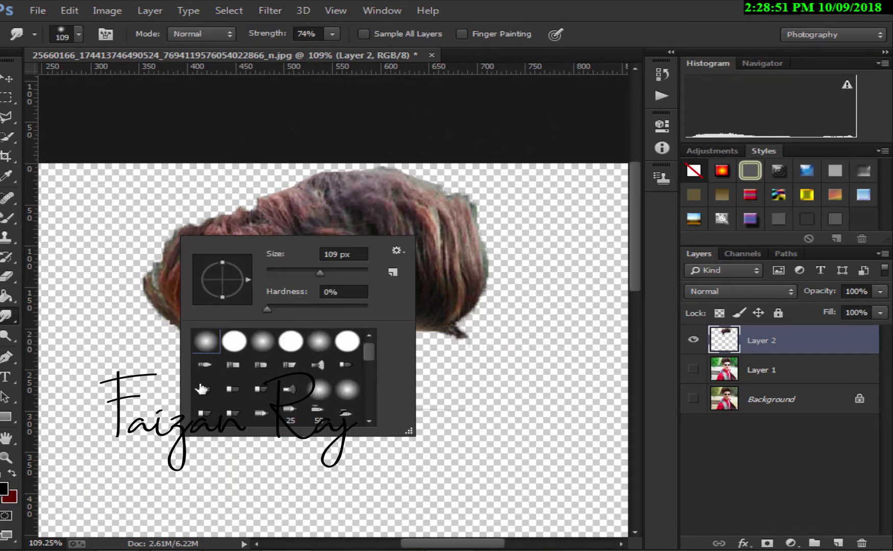
pyautogui.scroll(-3, 299, 379)
pyautogui.scroll(-3, 316, 373)
pyautogui.scroll(-3, 330, 399)
pyautogui.click(326, 391)
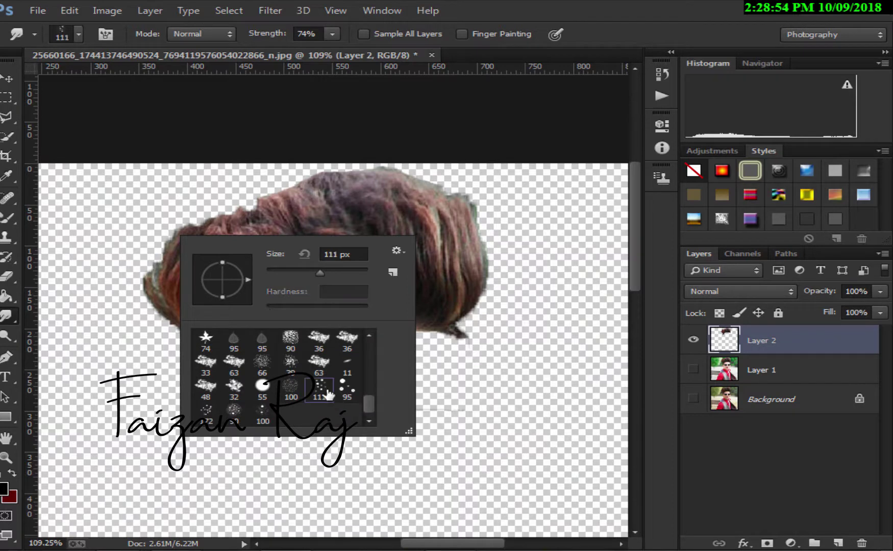
pyautogui.click(414, 190)
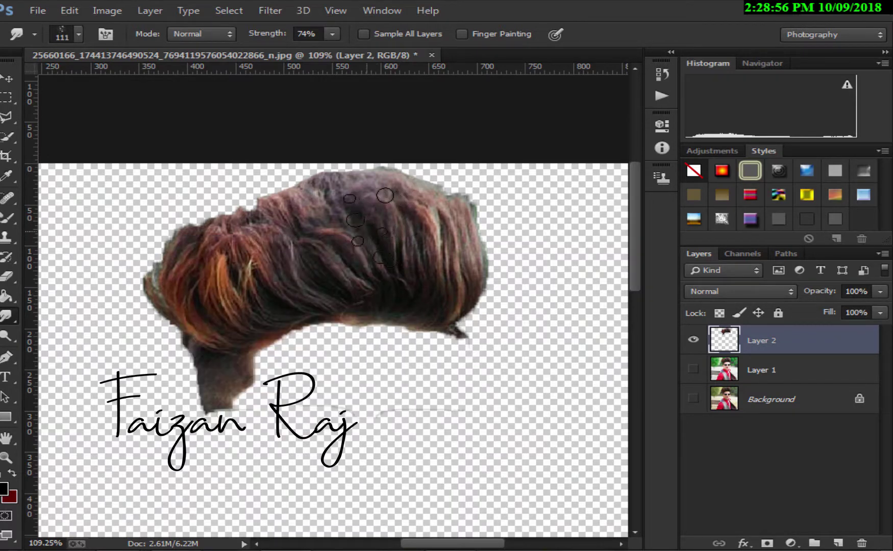
# Step: Smudge hair strands upward on the right and across the left side
pyautogui.moveTo(432, 268)
pyautogui.mouseDown()
pyautogui.moveTo(424, 177)
pyautogui.moveTo(446, 240)
pyautogui.mouseUp()
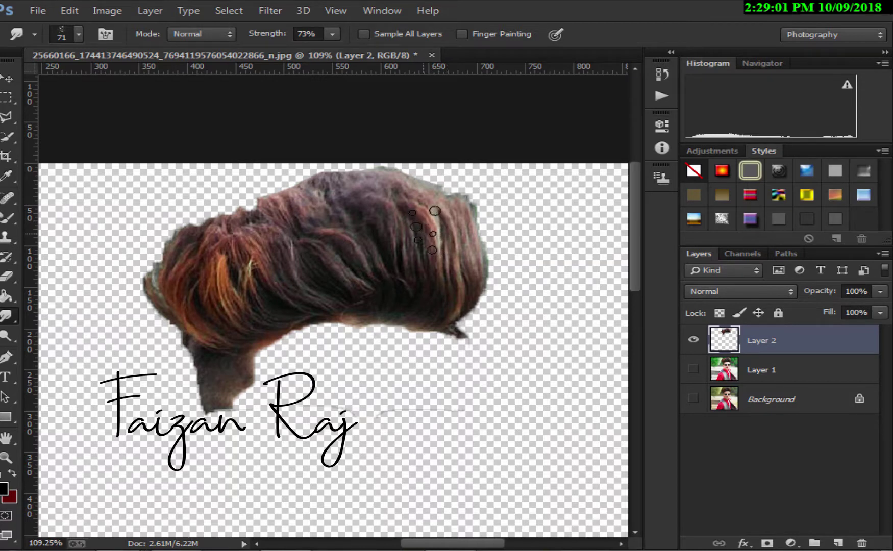
pyautogui.keyDown('alt'); pyautogui.rightClick(412, 227); pyautogui.keyUp('alt')
pyautogui.moveTo(447, 200)
pyautogui.mouseDown()
pyautogui.moveTo(415, 250)
pyautogui.moveTo(390, 237)
pyautogui.mouseUp()
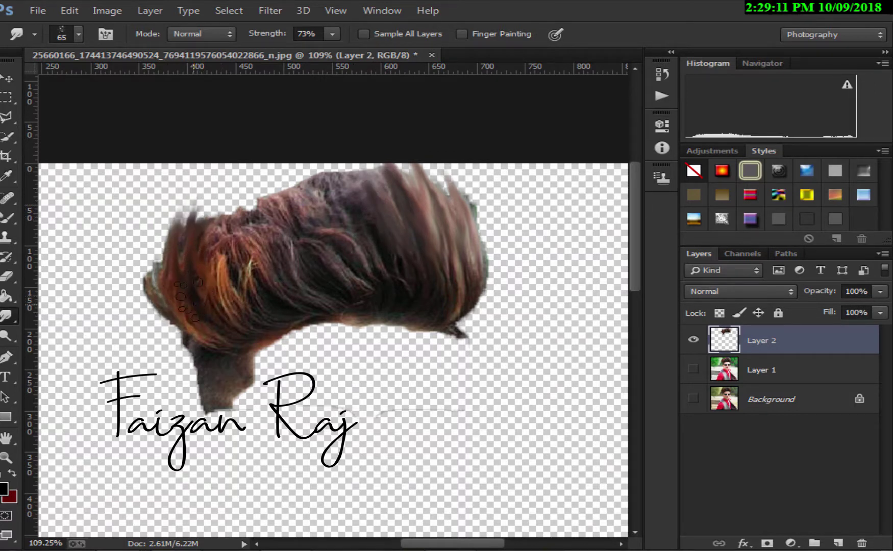
pyautogui.moveTo(182, 258)
pyautogui.mouseDown()
pyautogui.moveTo(204, 302)
pyautogui.moveTo(237, 199)
pyautogui.mouseUp()
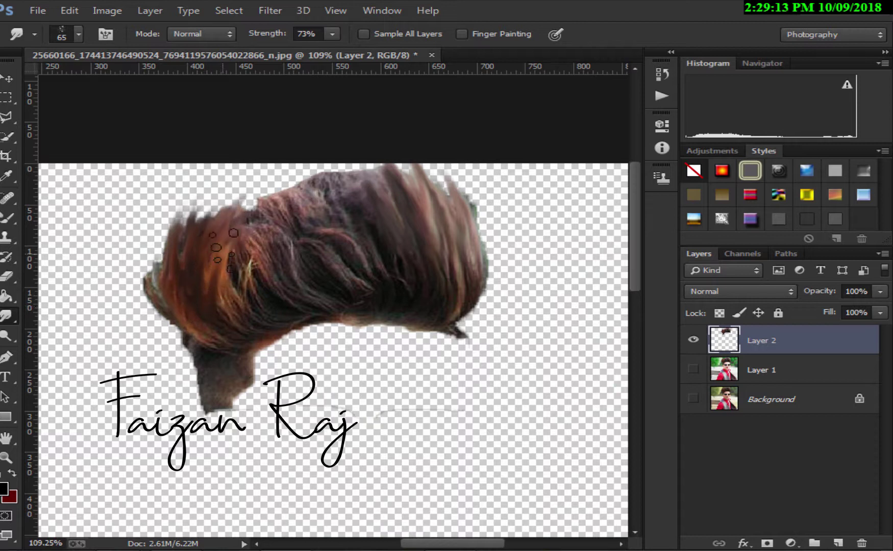
pyautogui.moveTo(230, 266); pyautogui.dragTo(249, 185)
pyautogui.moveTo(265, 283); pyautogui.dragTo(280, 217)
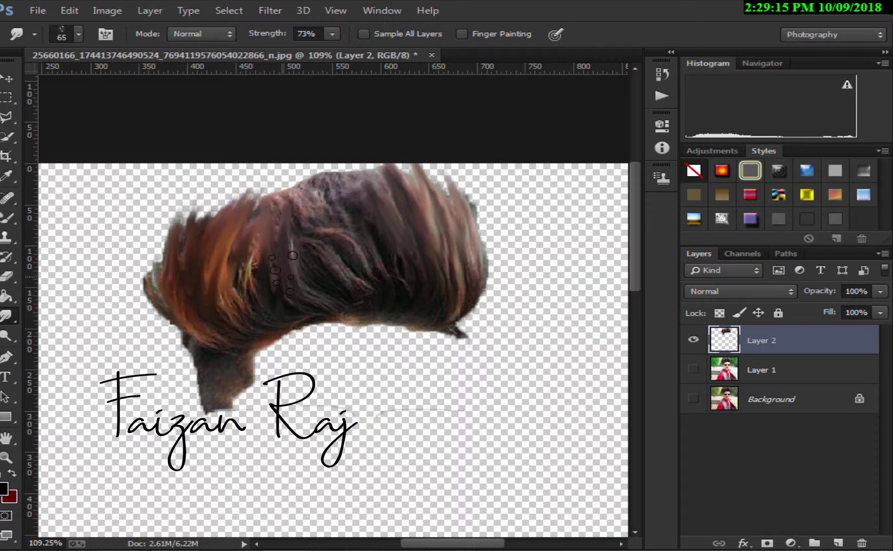
pyautogui.moveTo(268, 304)
pyautogui.mouseDown()
pyautogui.moveTo(250, 238)
pyautogui.moveTo(230, 253)
pyautogui.mouseUp()
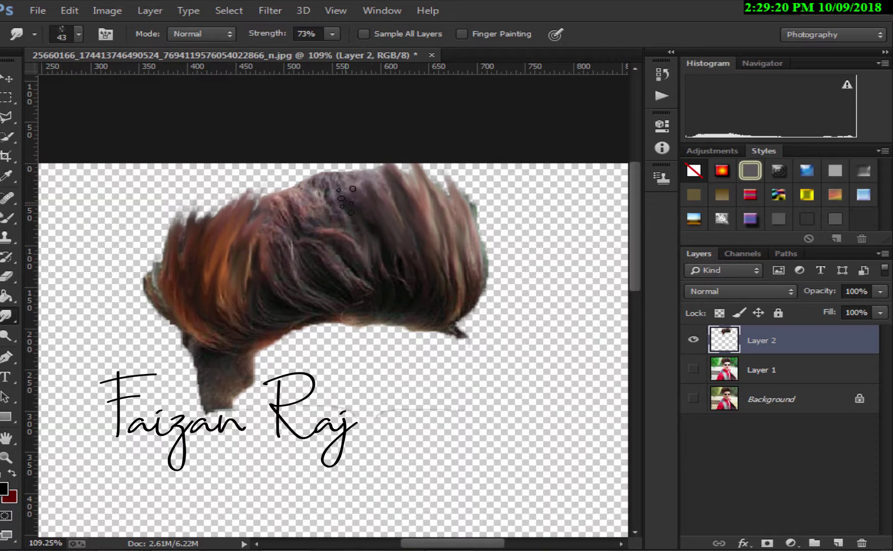
# Step: Pull the hair's top edge into spikes and streak the middle and right strands
pyautogui.moveTo(352, 191)
pyautogui.mouseDown()
pyautogui.moveTo(365, 166)
pyautogui.moveTo(328, 189)
pyautogui.mouseUp()
pyautogui.moveTo(340, 222); pyautogui.dragTo(288, 169)
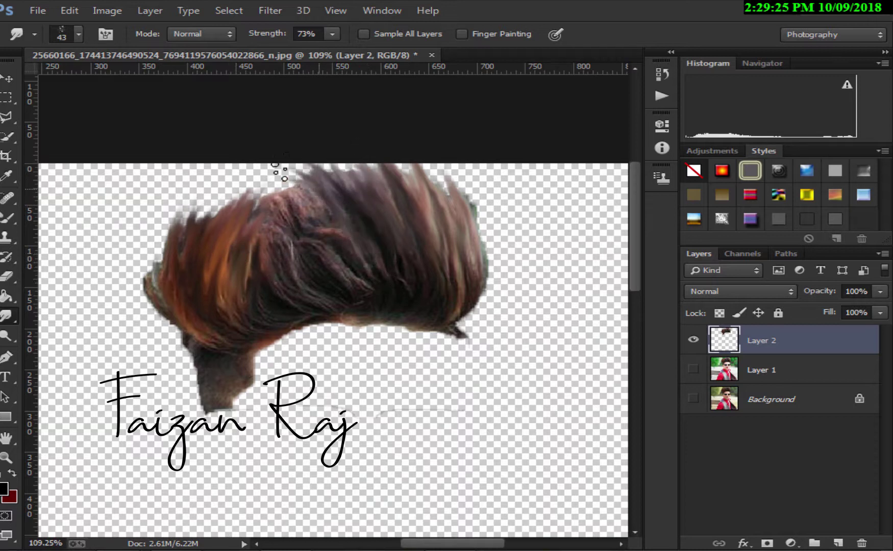
pyautogui.moveTo(326, 227)
pyautogui.mouseDown()
pyautogui.moveTo(278, 169)
pyautogui.moveTo(230, 176)
pyautogui.mouseUp()
pyautogui.moveTo(275, 209); pyautogui.dragTo(261, 189)
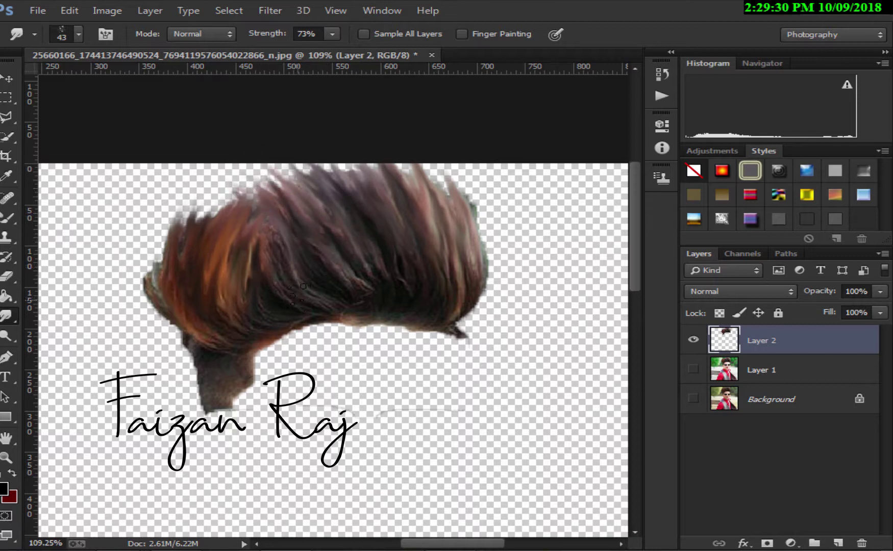
pyautogui.moveTo(297, 294); pyautogui.dragTo(297, 273)
pyautogui.moveTo(384, 284); pyautogui.dragTo(371, 267)
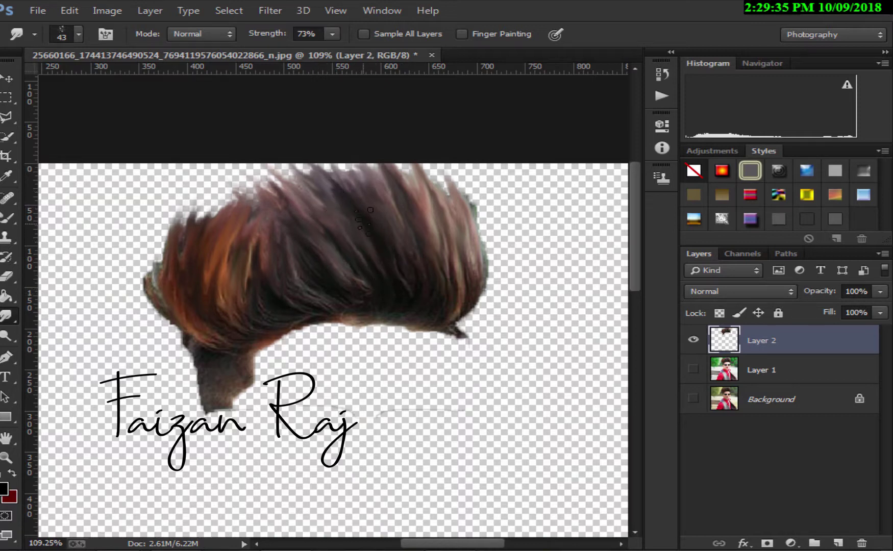
pyautogui.scroll(-7, 310, 242)
pyautogui.scroll(1, 310, 242)
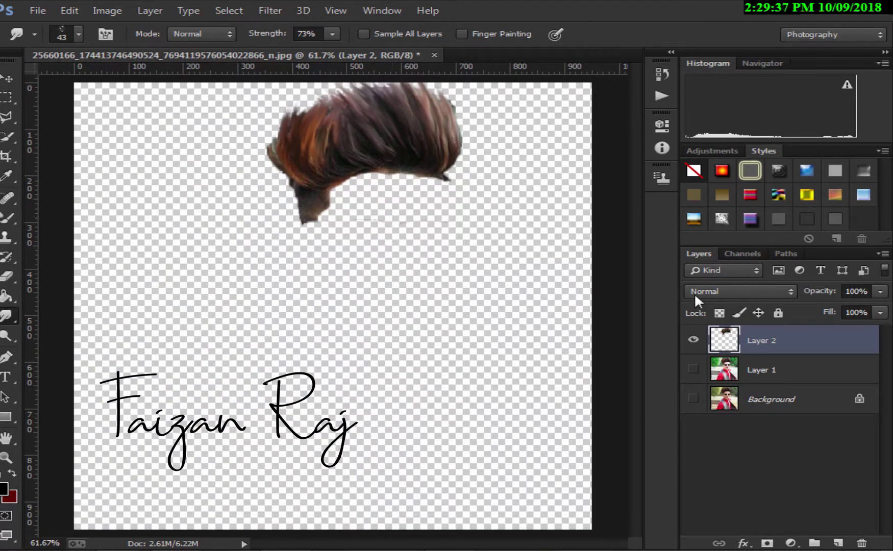
# Step: Make Layer 1 and the Background visible so the spiky hair sits on the full portrait
pyautogui.click(693, 370)
pyautogui.scroll(-1, 429, 245)
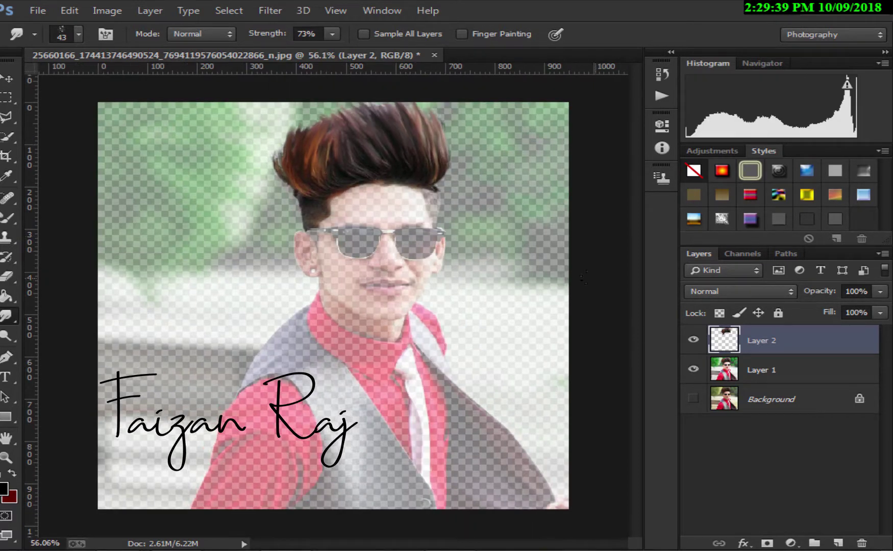
pyautogui.click(697, 399)
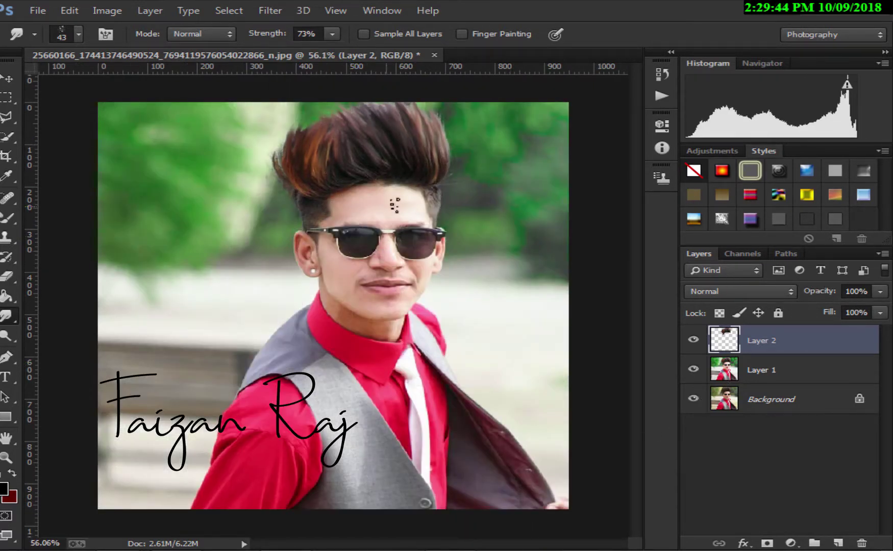
pyautogui.scroll(1, 475, 225)
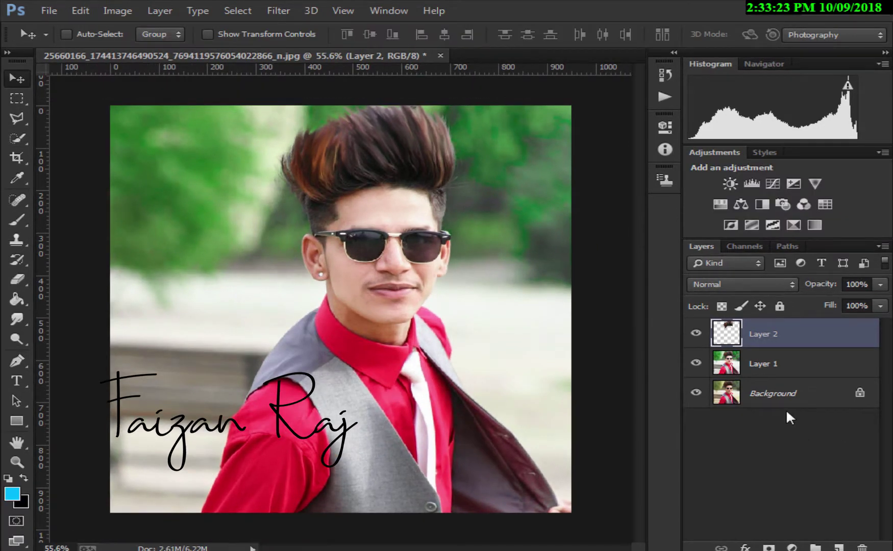
# Step: Select Layer 2 and Layer 1 and flatten them into a single Background layer
pyautogui.keyDown('shift'); pyautogui.click(781, 365); pyautogui.keyUp('shift')
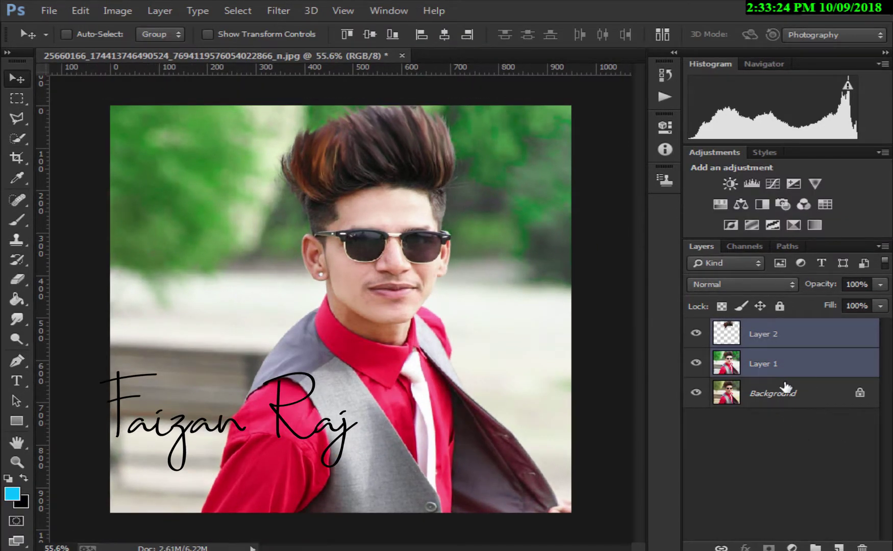
pyautogui.keyDown('shift'); pyautogui.click(787, 394); pyautogui.keyUp('shift')
pyautogui.rightClick(788, 393)
pyautogui.click(786, 308)
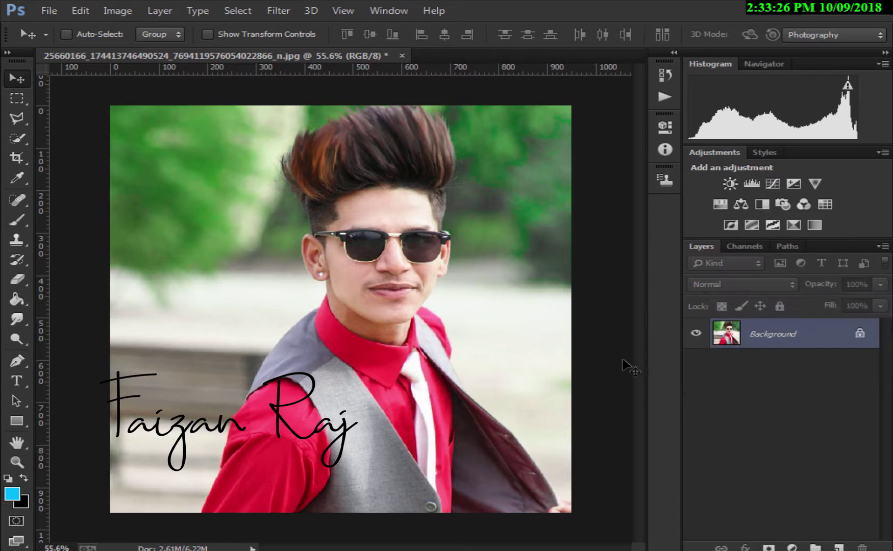